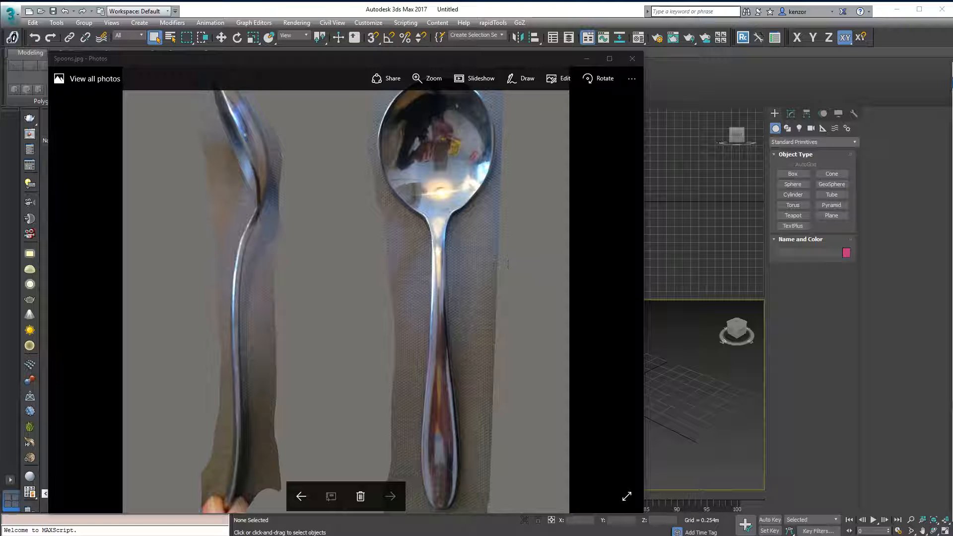
- Close the spoon reference photo and create a plane about 3.86 m long and 4.01 m wide in the Front viewport
click(632, 59)
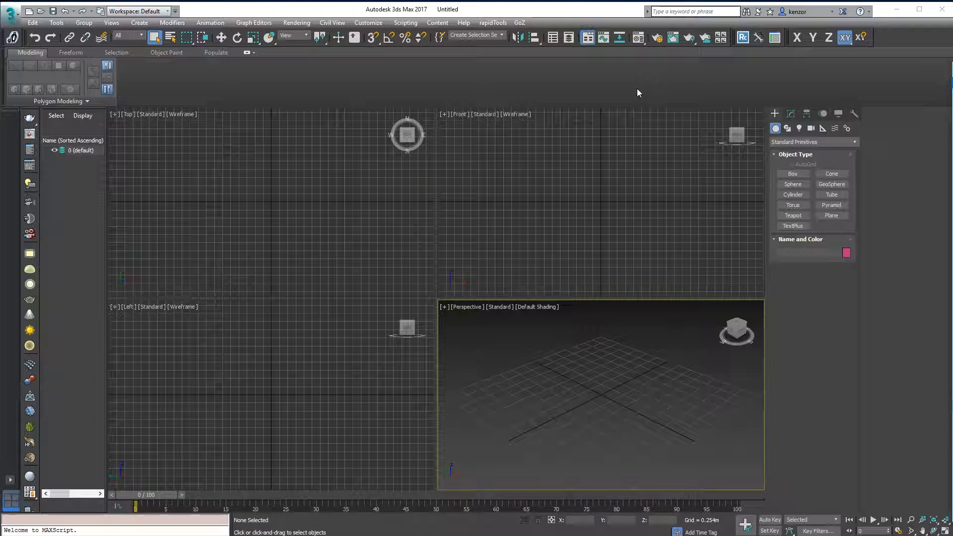
click(832, 216)
drag(537, 141, 665, 263)
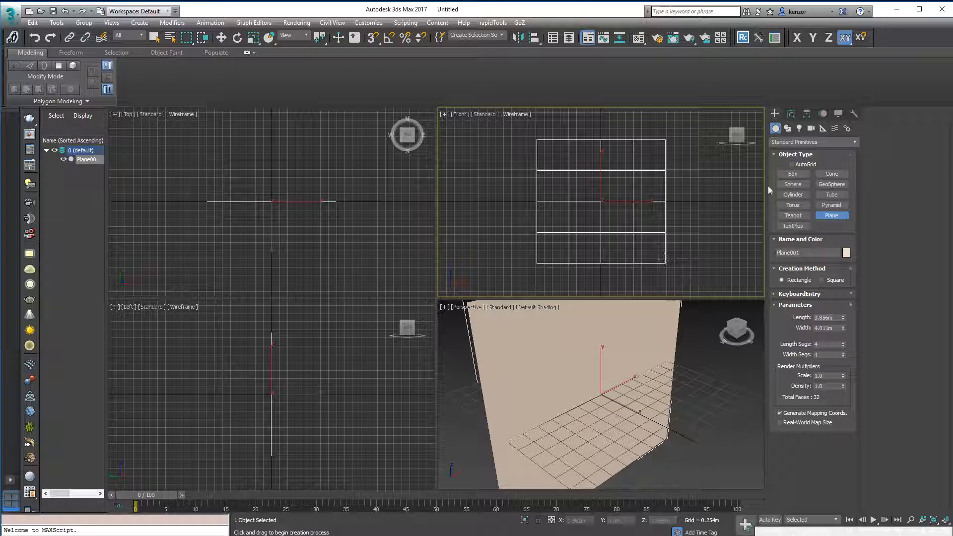
- Set the plane's length and width to 1 m each
click(791, 114)
drag(837, 258, 761, 266)
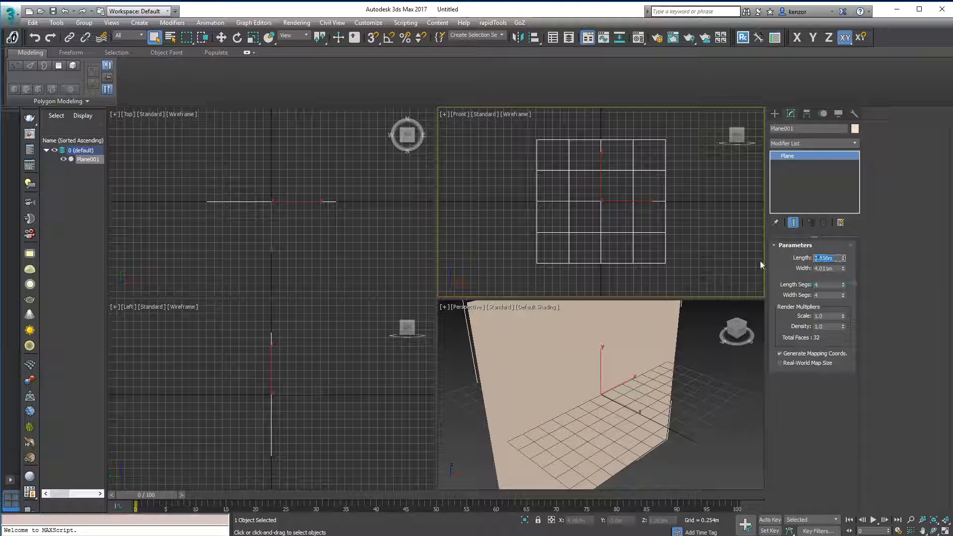
text(1)
key(Tab)
text(1)
key(Tab)
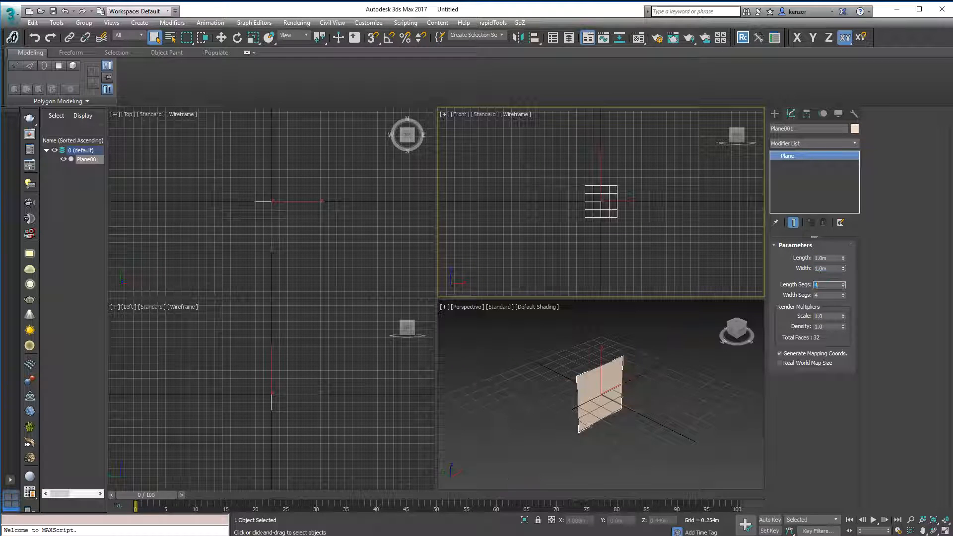
- Set the plane's length and width segments to 1 each and deselect it
text(1)
key(Tab)
text(1)
key(Return)
click(708, 424)
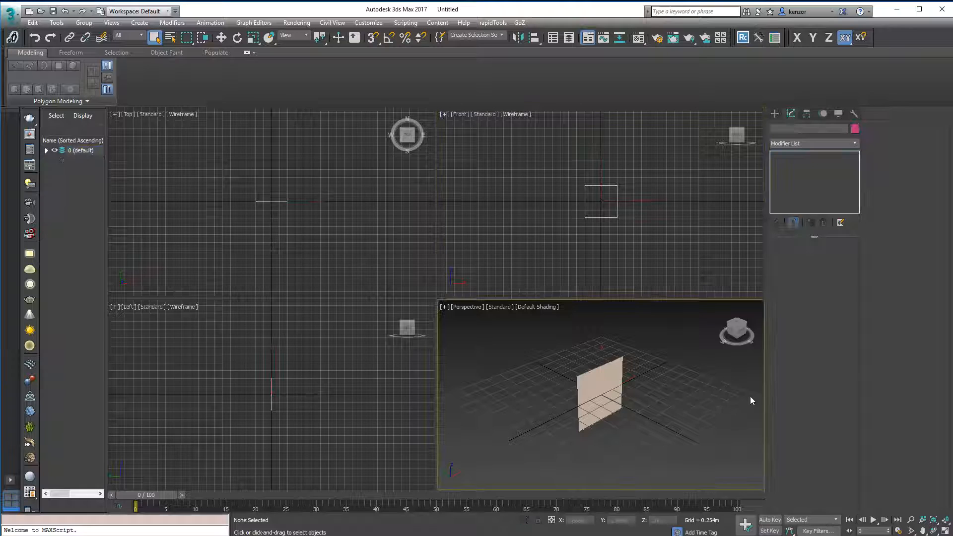
- Maximize the Perspective viewport and select the square plane in it
key(alt+w)
alt+middle_drag(591, 319, 588, 201)
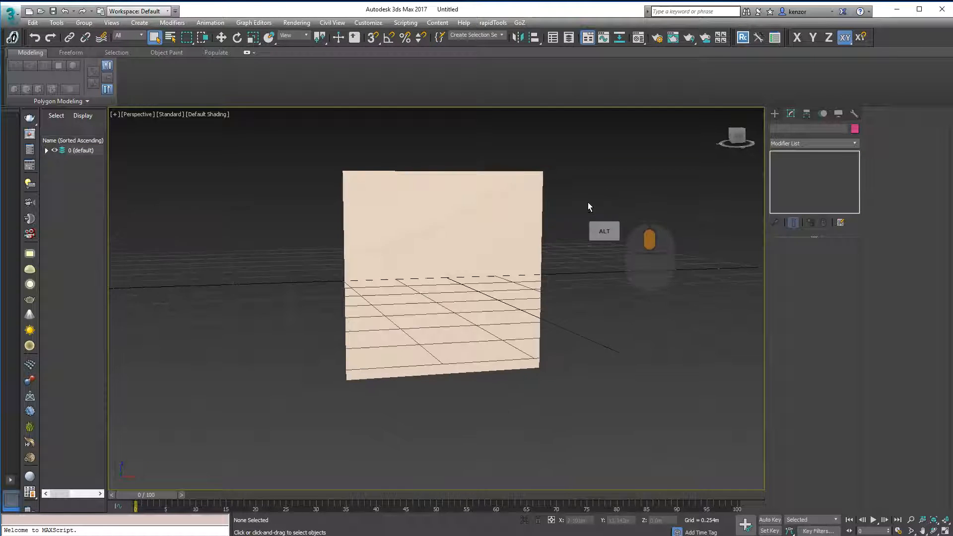
click(489, 197)
alt+middle_drag(342, 229, 298, 198)
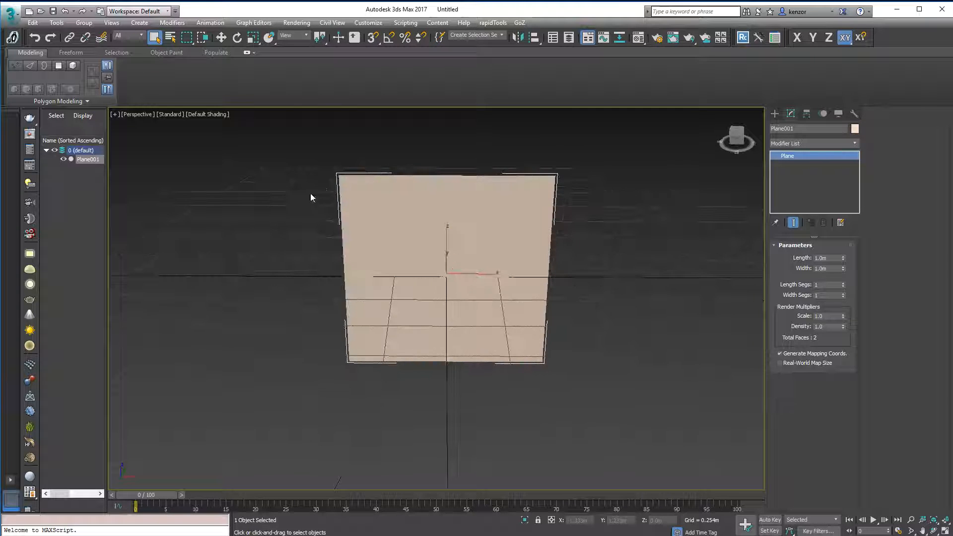
- Open the Material Editor and choose a Bitmap map for the first material's diffuse color
click(640, 38)
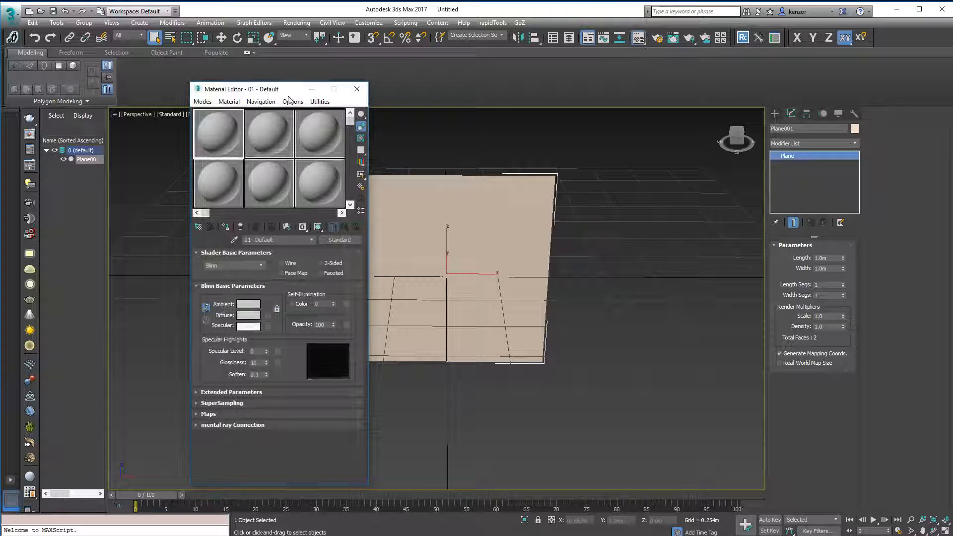
drag(288, 94, 248, 86)
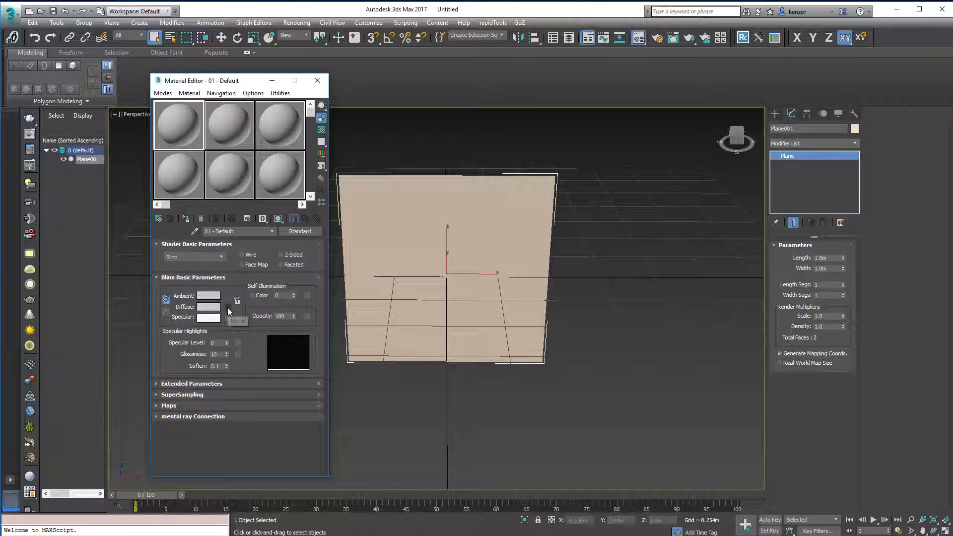
click(229, 308)
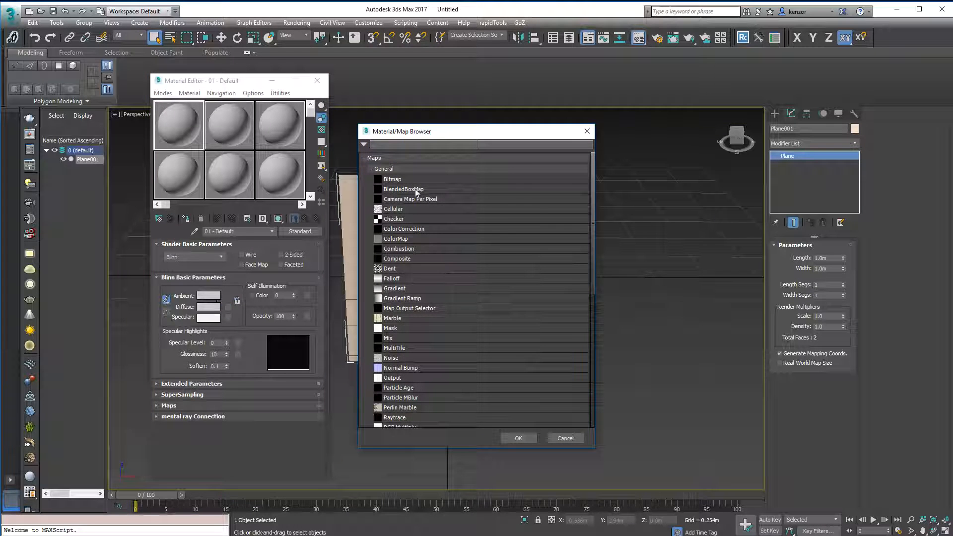
click(413, 180)
click(519, 437)
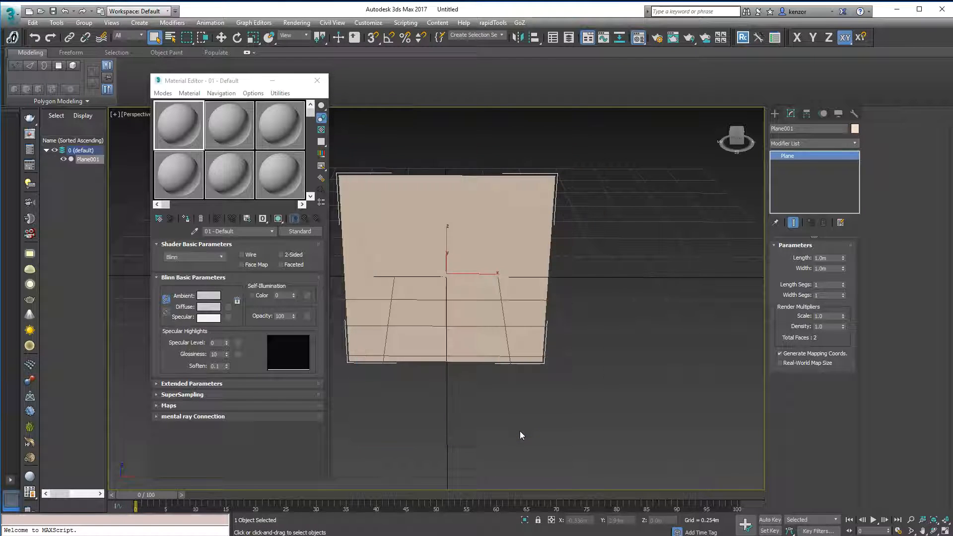
- Load Spoons.jpg from the Max folder as the diffuse bitmap
drag(300, 9, 480, 65)
click(403, 78)
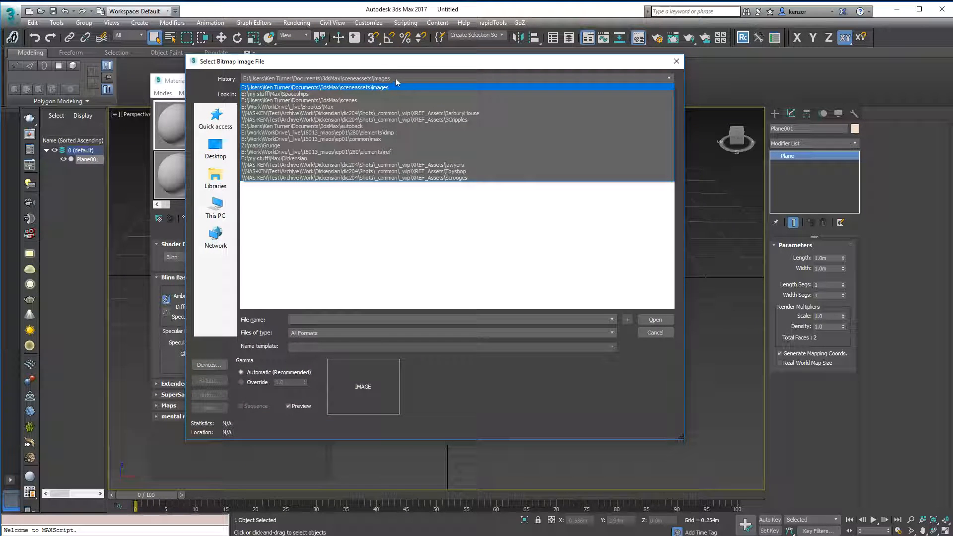
click(355, 109)
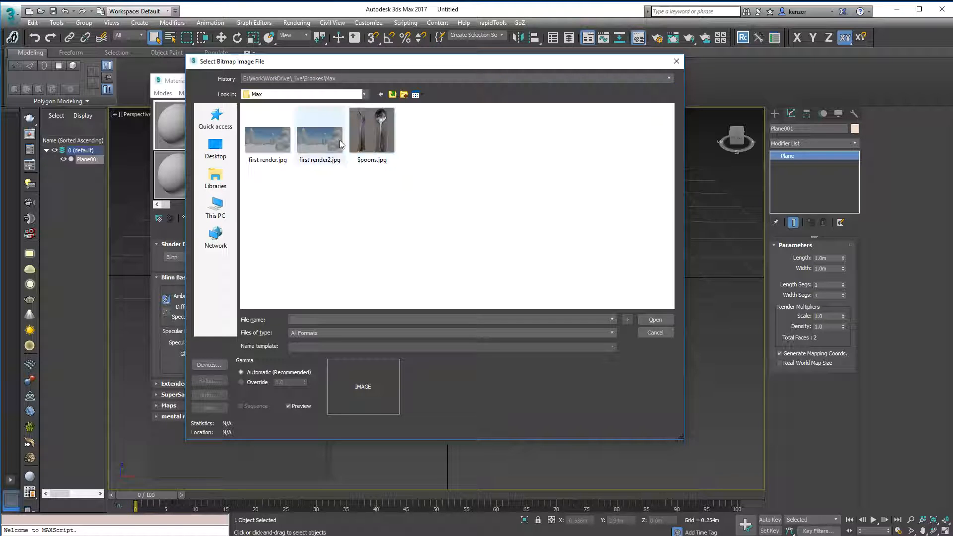
click(374, 146)
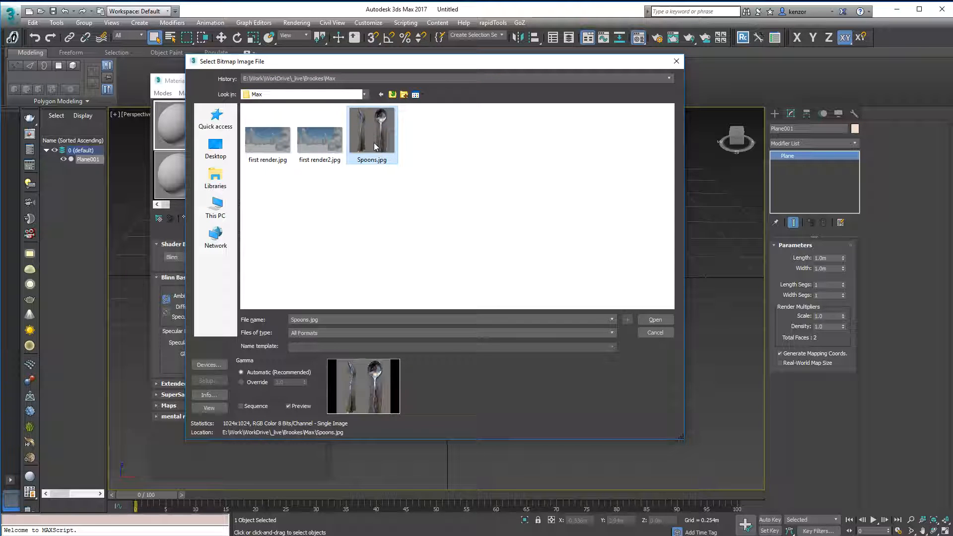
click(665, 321)
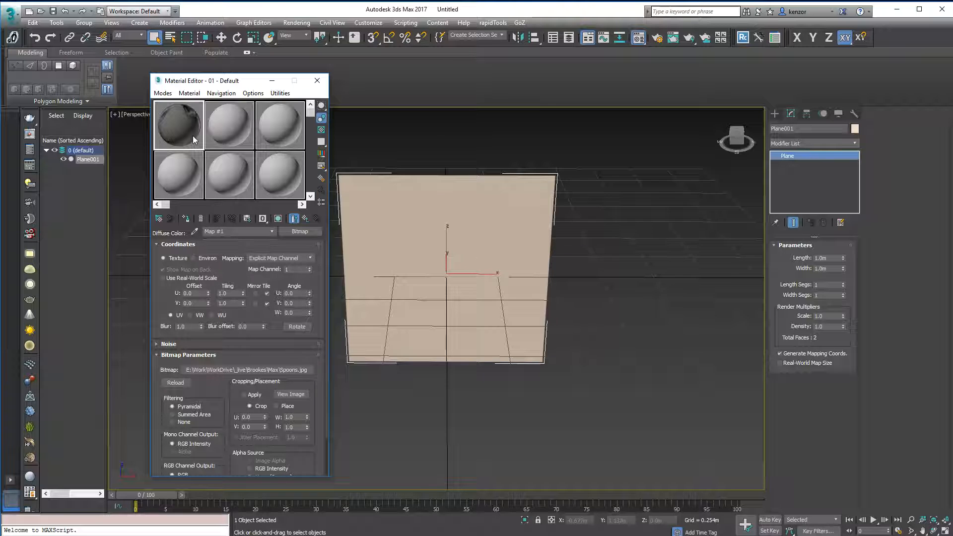
- Assign the spoon material to the plane and show its texture in the viewport
drag(189, 134, 418, 204)
alt+middle_drag(409, 213, 430, 196)
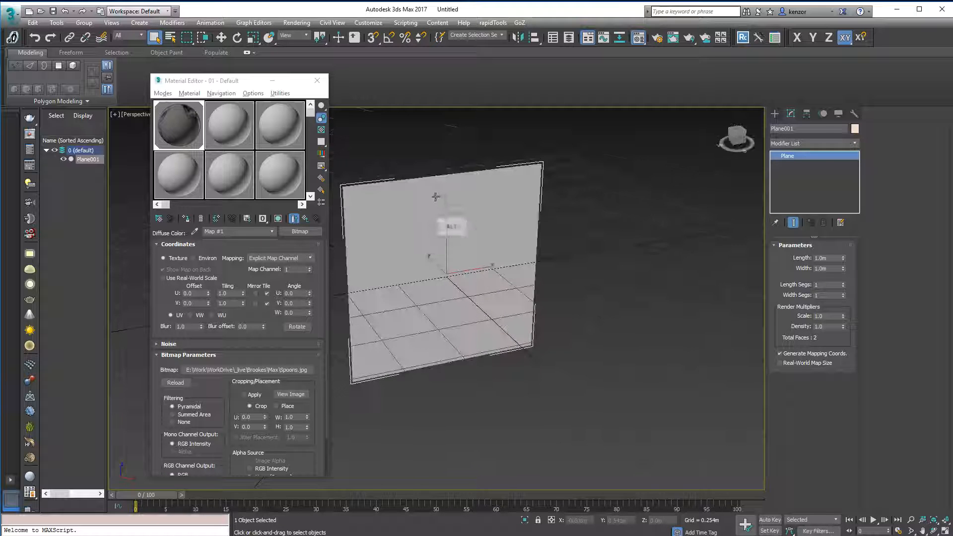
click(278, 219)
alt+middle_drag(455, 205, 598, 198)
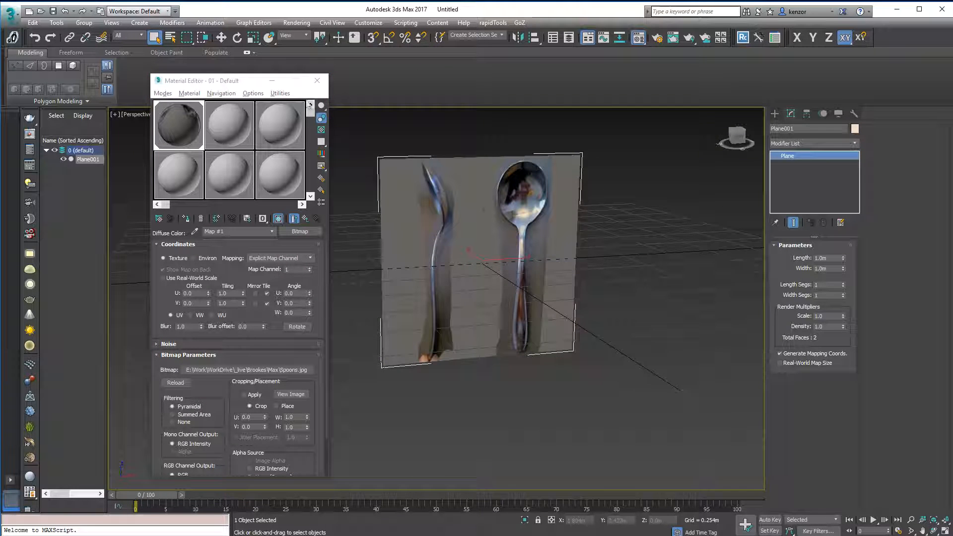
- Try a free rotation of the reference plane and turn on angle snap
alt+middle_drag(424, 140, 534, 140)
click(737, 135)
middle_drag(680, 149, 510, 152)
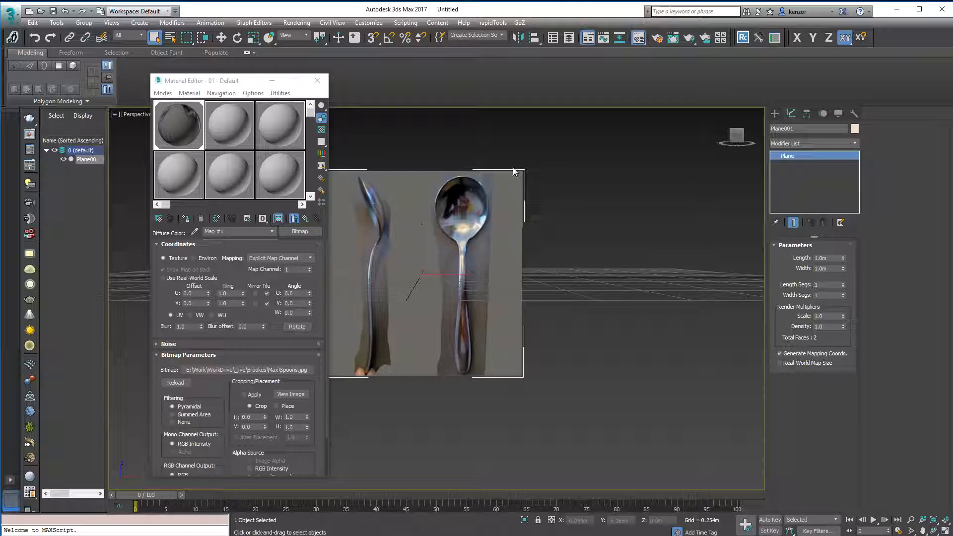
key(r)
key(e)
drag(436, 245, 437, 233)
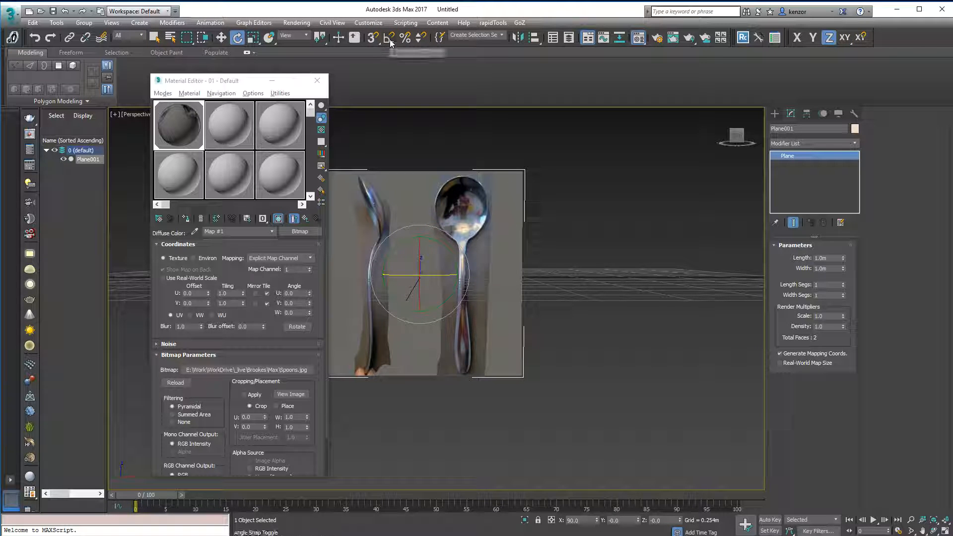
key(a)
- Rotate the reference plane 90 degrees about its Y axis so the spoons lie sideways
drag(439, 242, 469, 273)
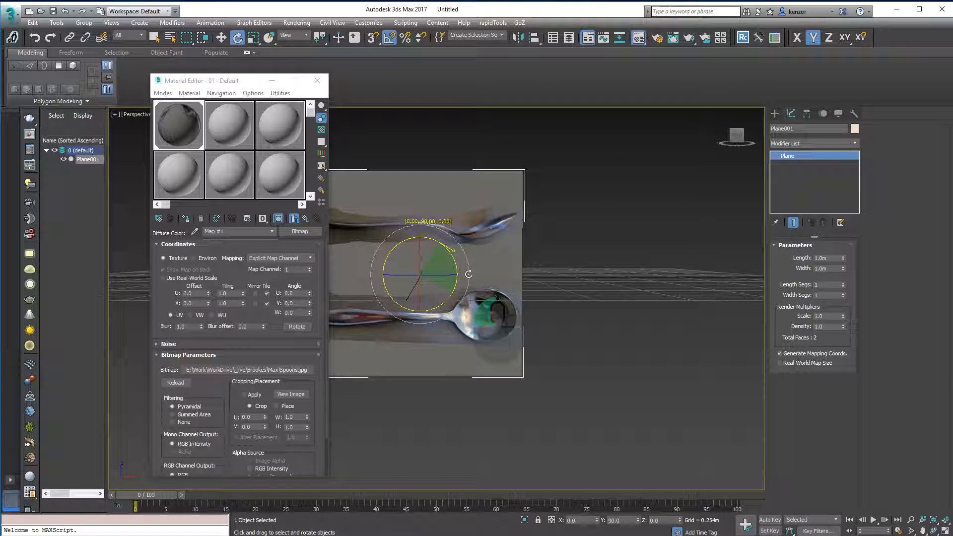
drag(469, 274, 468, 271)
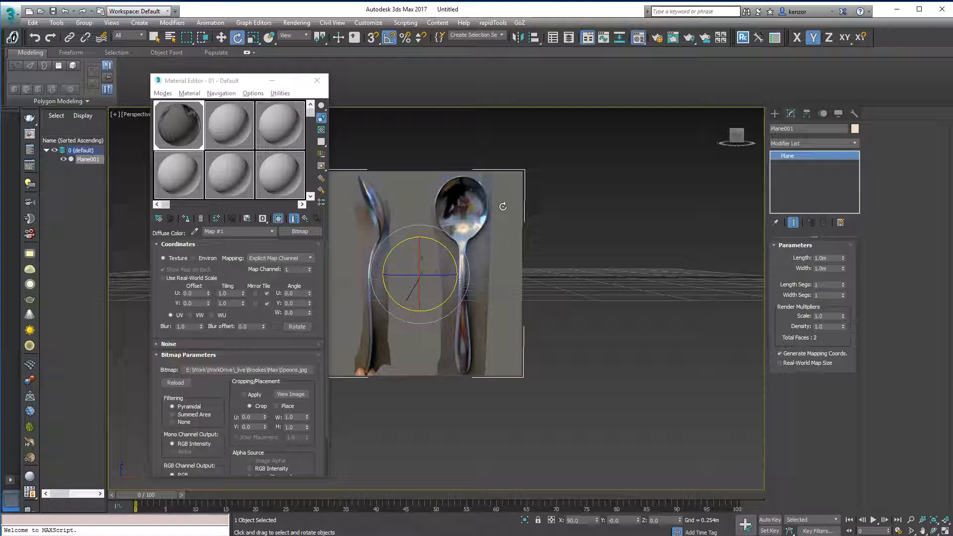
drag(447, 248, 469, 278)
- Clone the upright plane as one copy rotated 90 degrees so that the copy lies horizontally
alt+middle_drag(470, 278, 537, 246)
shift+drag(449, 254, 422, 223)
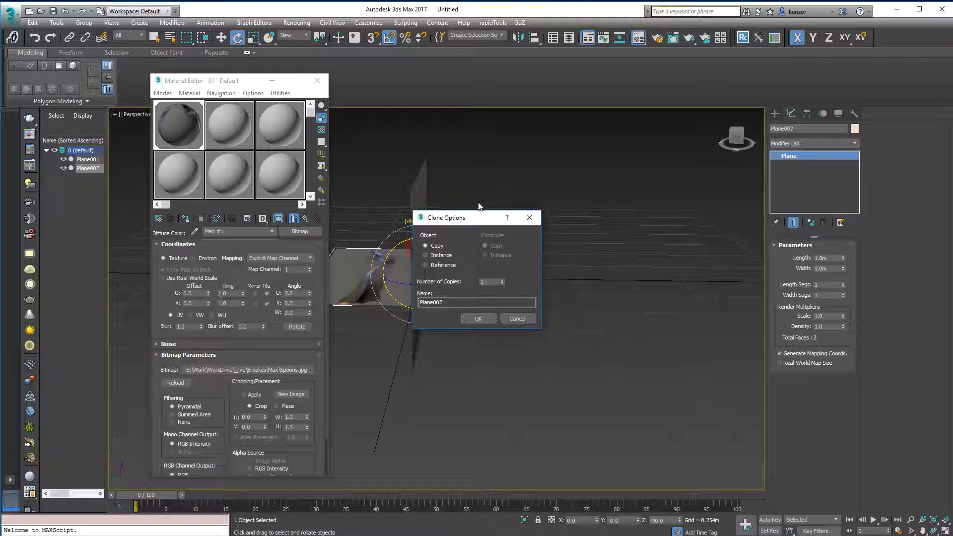
click(478, 318)
alt+middle_drag(475, 219, 496, 244)
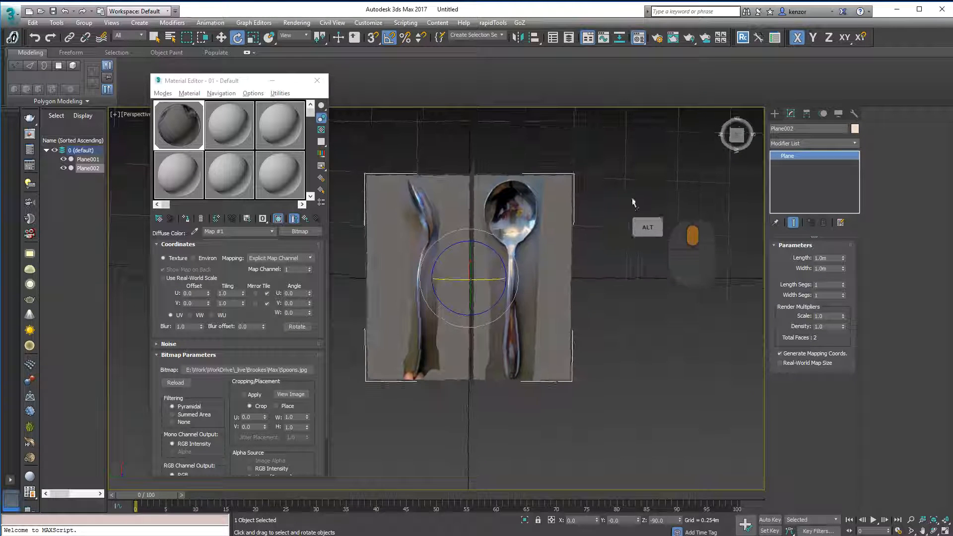
- Display the Top view shaded and move the horizontal plane about 0.214 m along Y to centre the front-view spoon on the axis
click(725, 139)
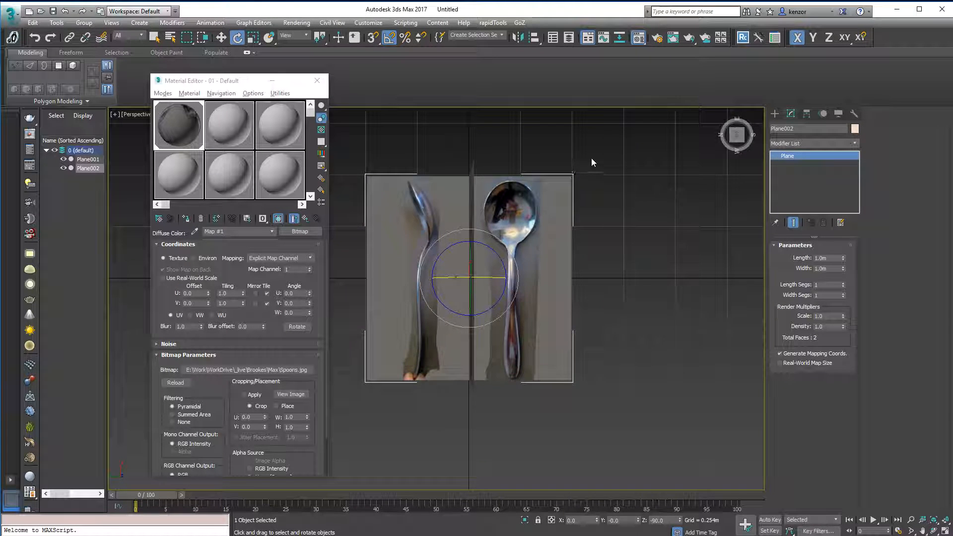
key(t)
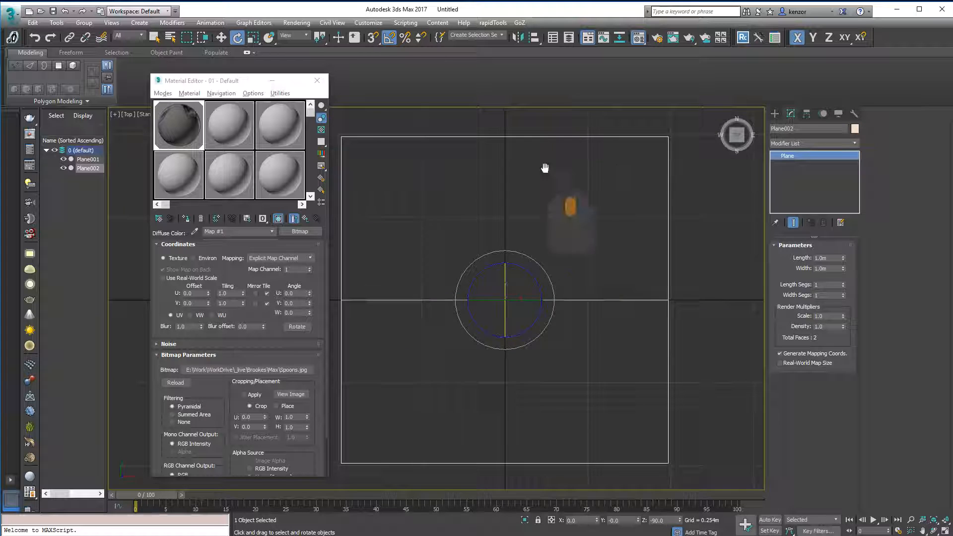
key(F3)
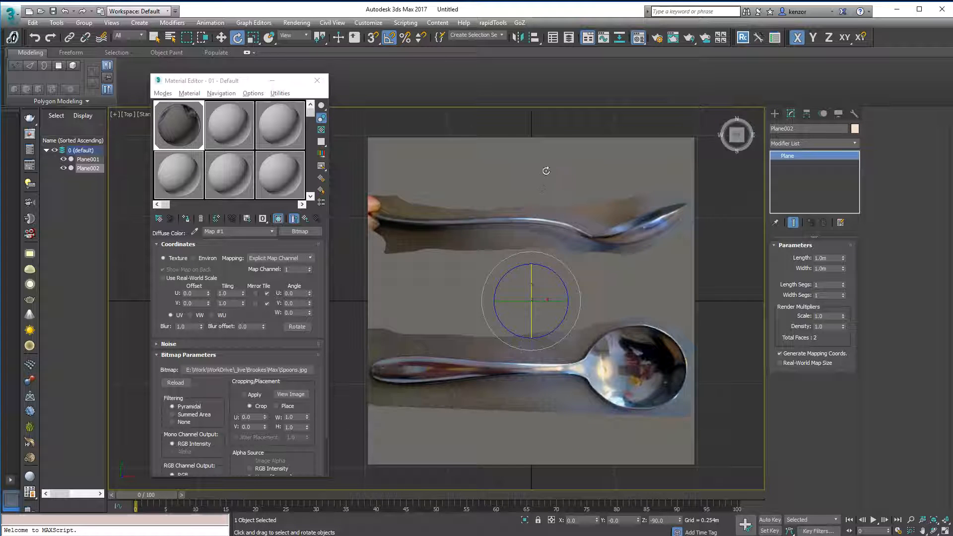
scroll(496, 208, down, 3)
key(w)
drag(477, 246, 479, 199)
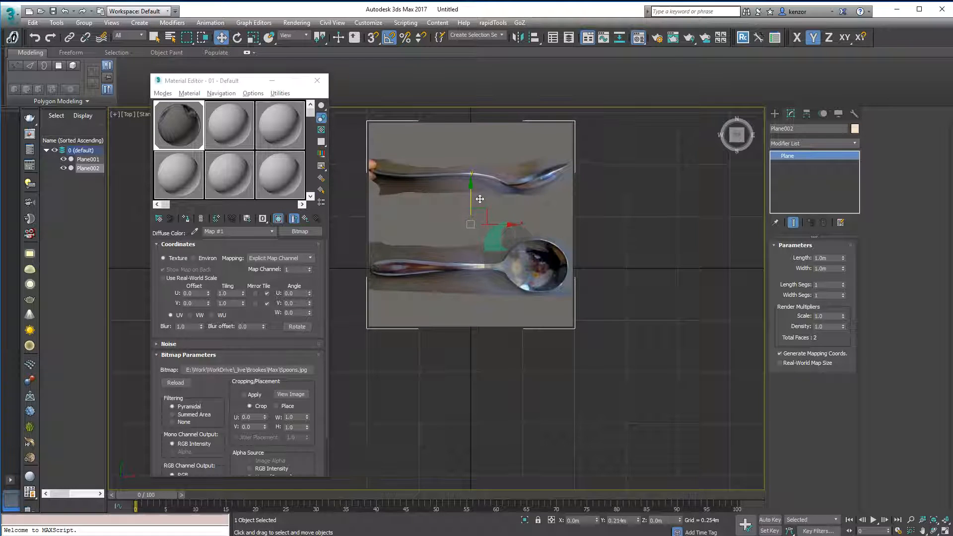
- Lower the horizontal plane along Z to about -0.251 m, below the grid
mouse_move(479, 199)
alt+middle_down()
mouse_move(534, 198)
mouse_move(590, 145)
mouse_move(473, 201)
alt+middle_up()
key(F7)
drag(474, 201, 474, 250)
- Move the upright plane to about 0.375 m in Y and -0.236 m in Z, aligning its side-view spoon with the origin
click(511, 220)
drag(503, 220, 425, 220)
alt+middle_drag(426, 220, 401, 199)
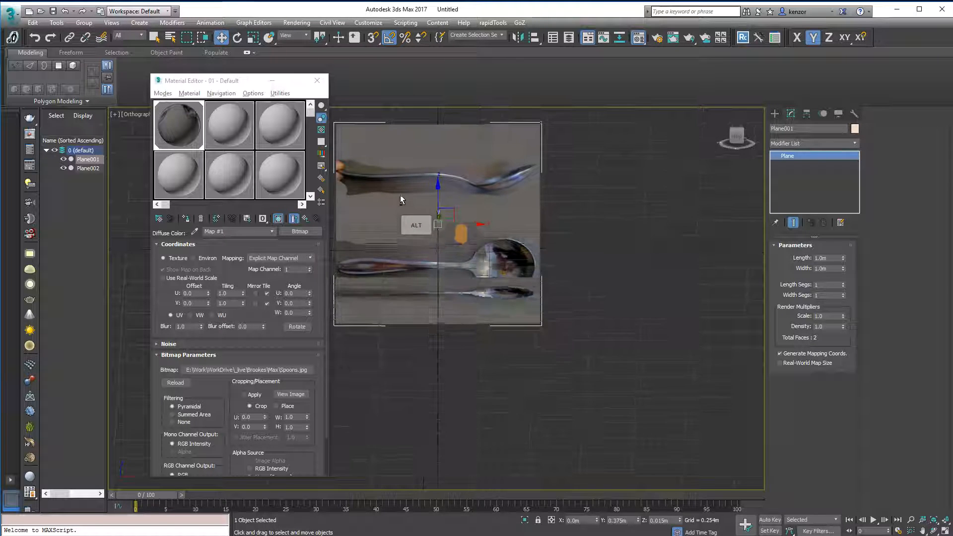
click(737, 137)
middle_drag(501, 186, 562, 174)
drag(498, 186, 498, 239)
alt+middle_drag(477, 198, 750, 147)
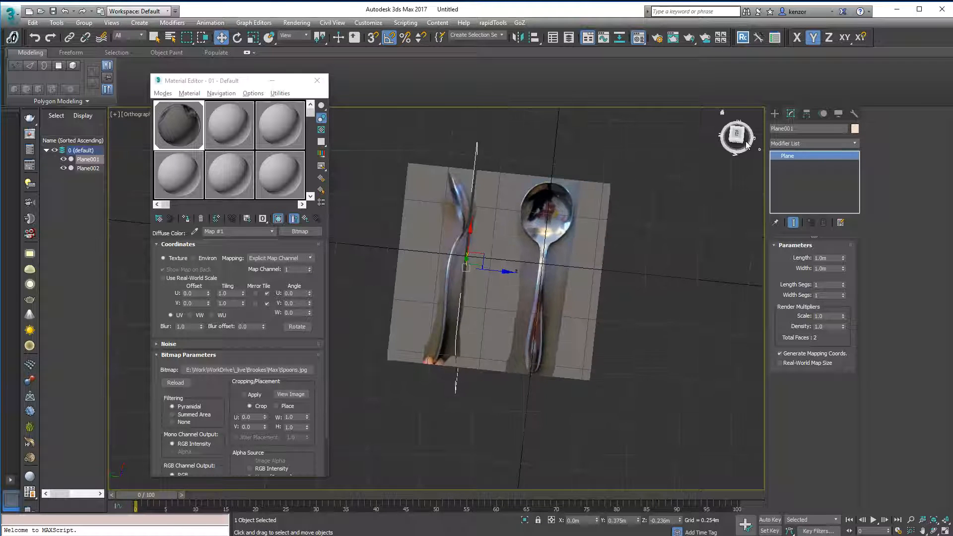
- Nudge the horizontal plane along Y to about 0.208 m so its spoon is centred on the grid axis
click(737, 135)
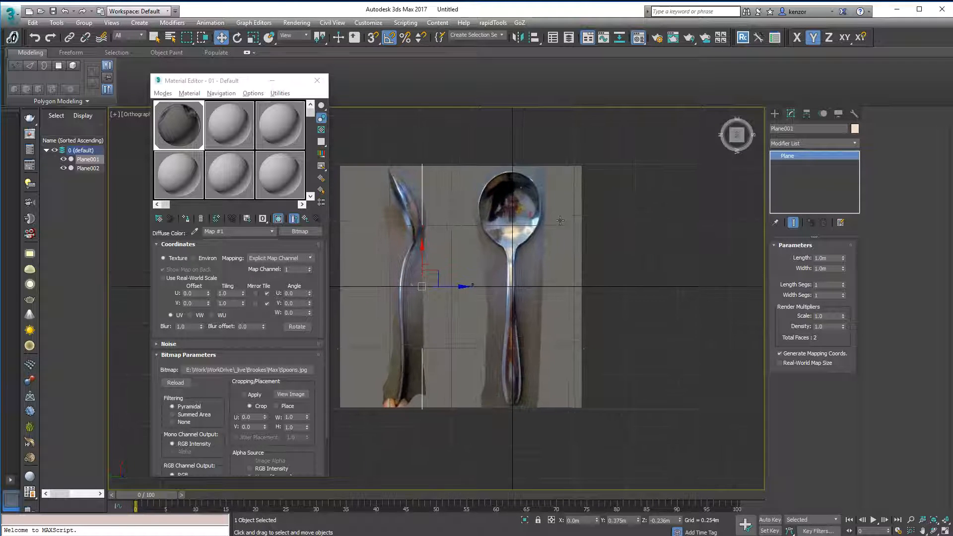
click(487, 282)
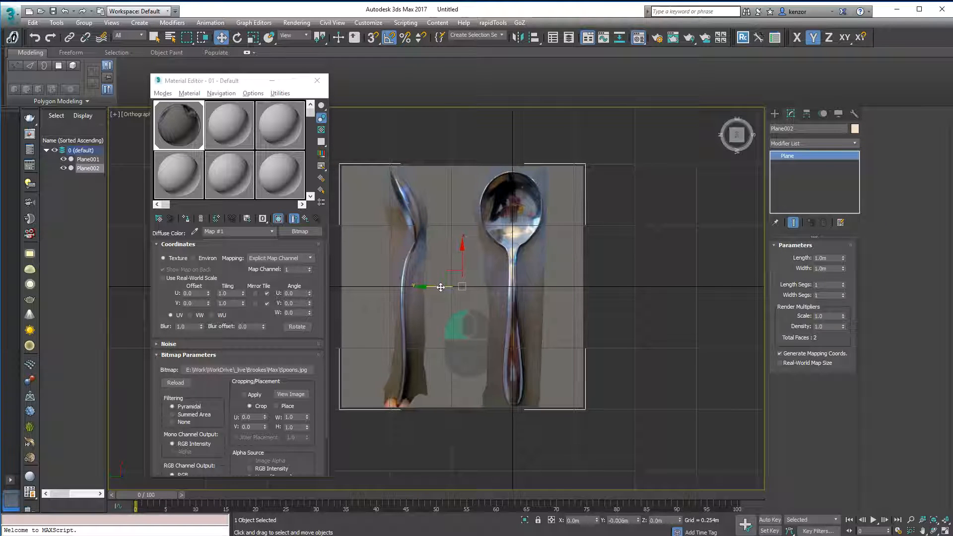
ctrl+alt+middle_drag(533, 199, 527, 220)
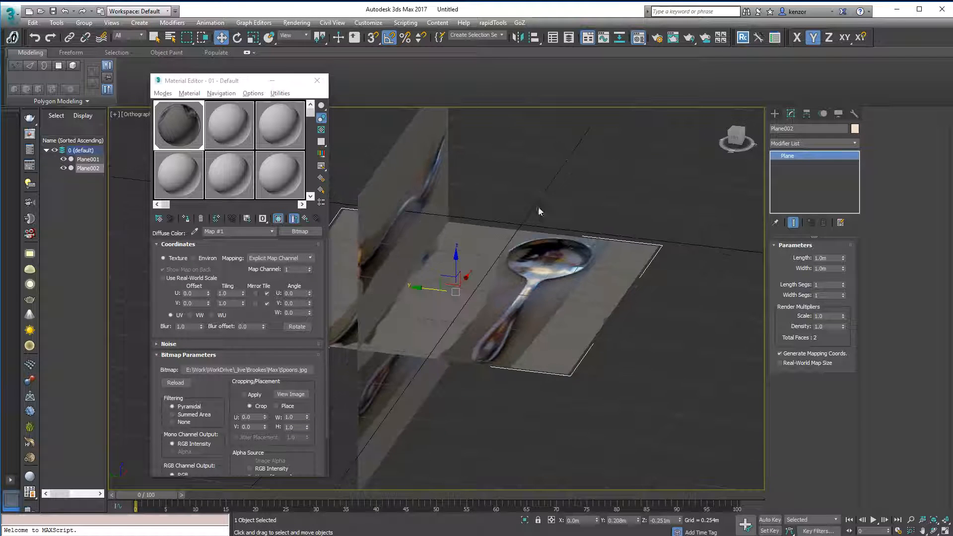
alt+middle_drag(528, 187, 692, 154)
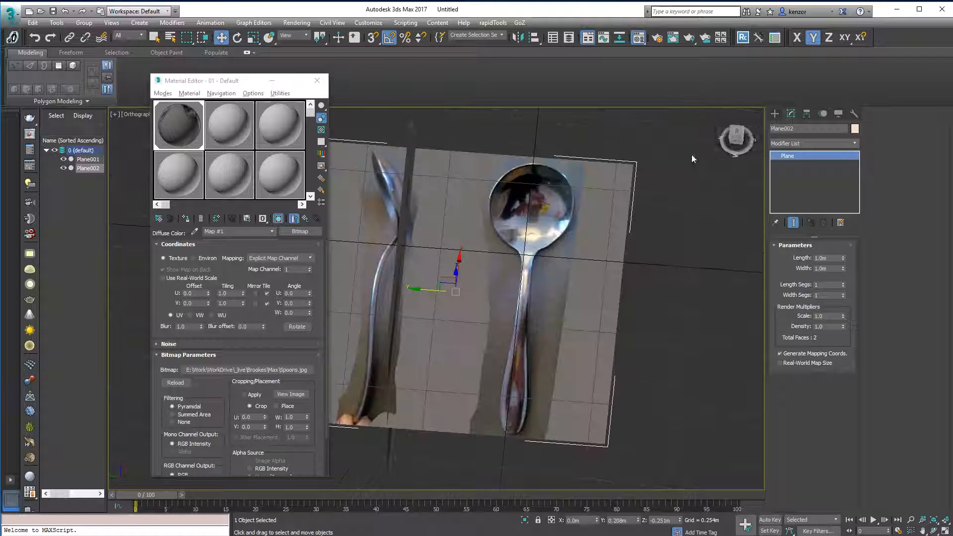
- Create a plane about 0.358 m long and 1.009 m wide beside the reference image in the Top view
click(781, 115)
click(736, 134)
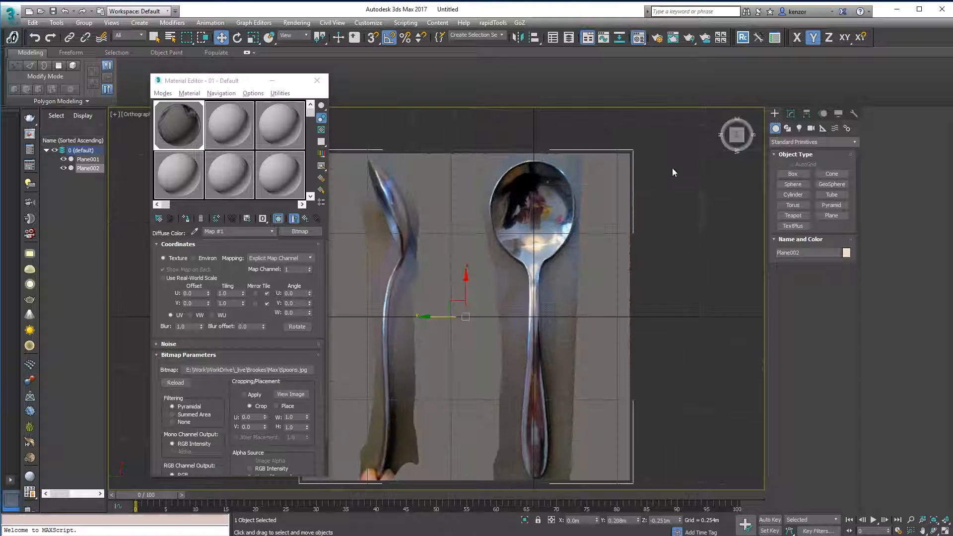
scroll(655, 173, down, 3)
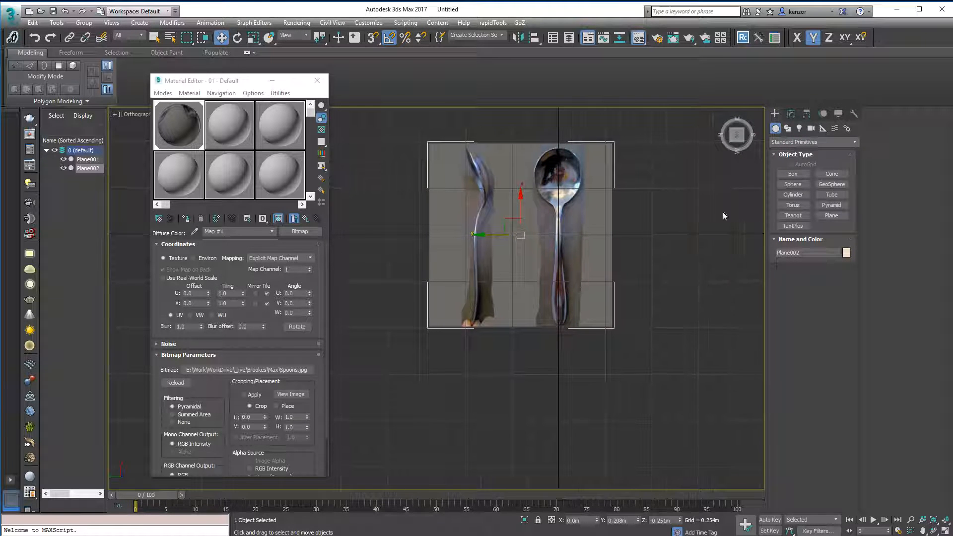
click(831, 216)
drag(637, 142, 702, 328)
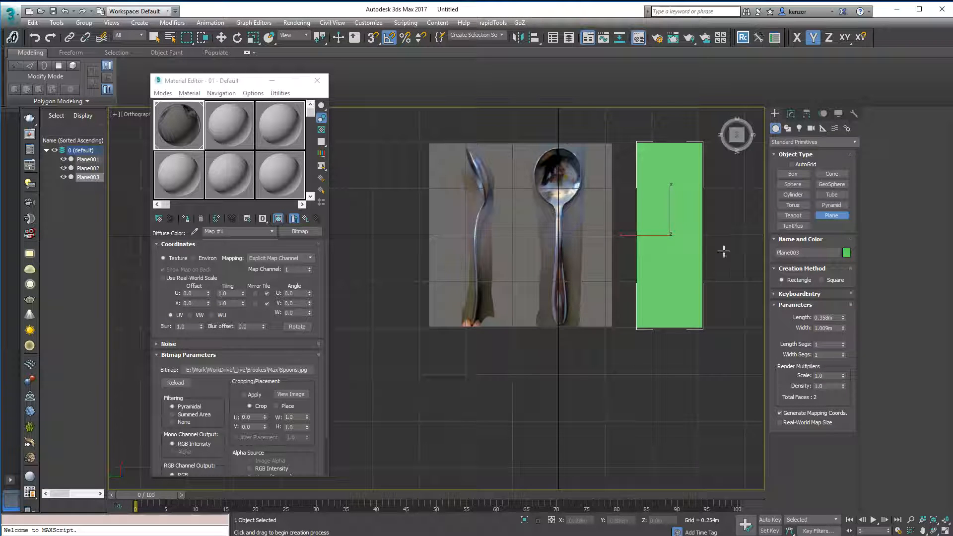
- Move the new plane to the world origin by entering 0 for its absolute X, Y and Z positions
click(221, 38)
right_click(220, 37)
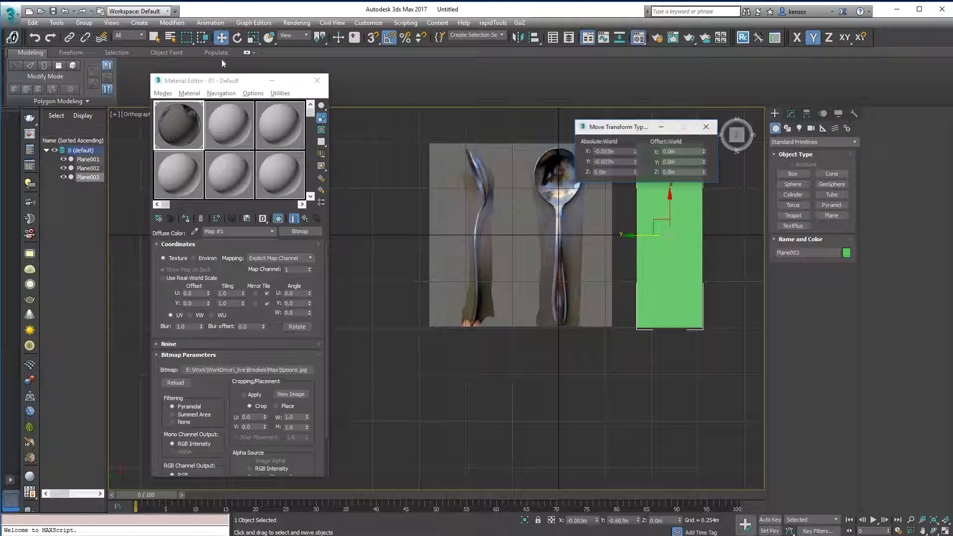
text(0)
key(Tab)
text(0)
key(Tab)
text(0)
key(Tab)
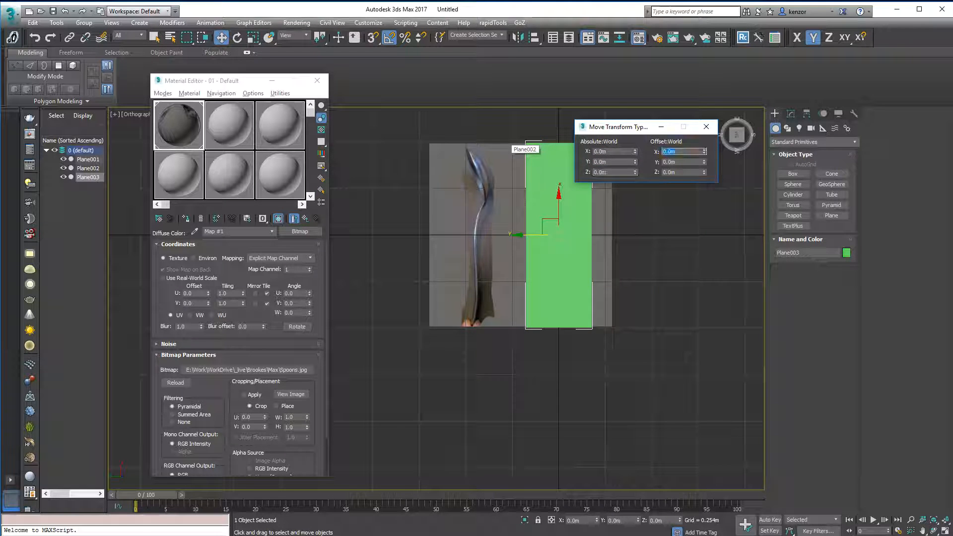
- Make the new plane see-through so the front-view spoon reference can be traced beneath it
alt+middle_drag(689, 139, 726, 153)
click(736, 135)
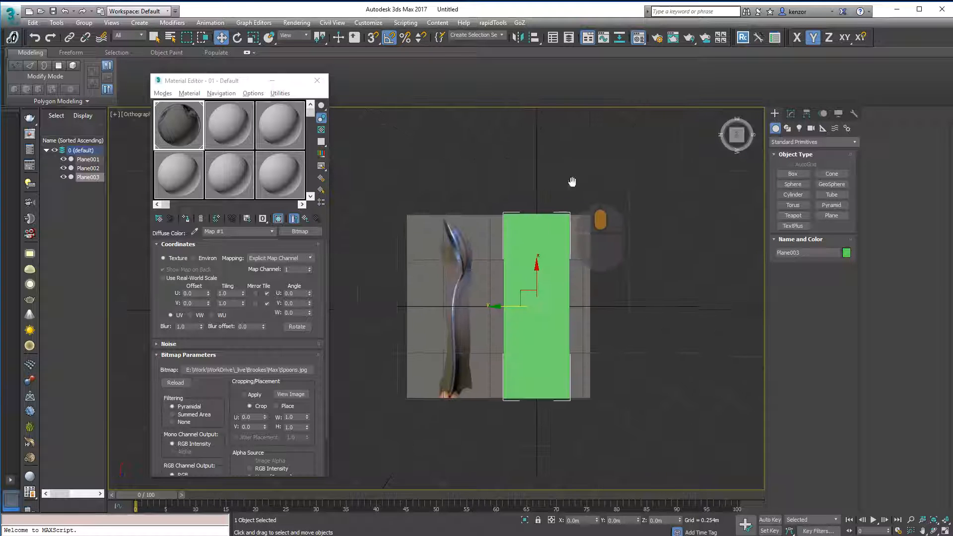
middle_drag(591, 242, 596, 193)
scroll(636, 166, up, 1)
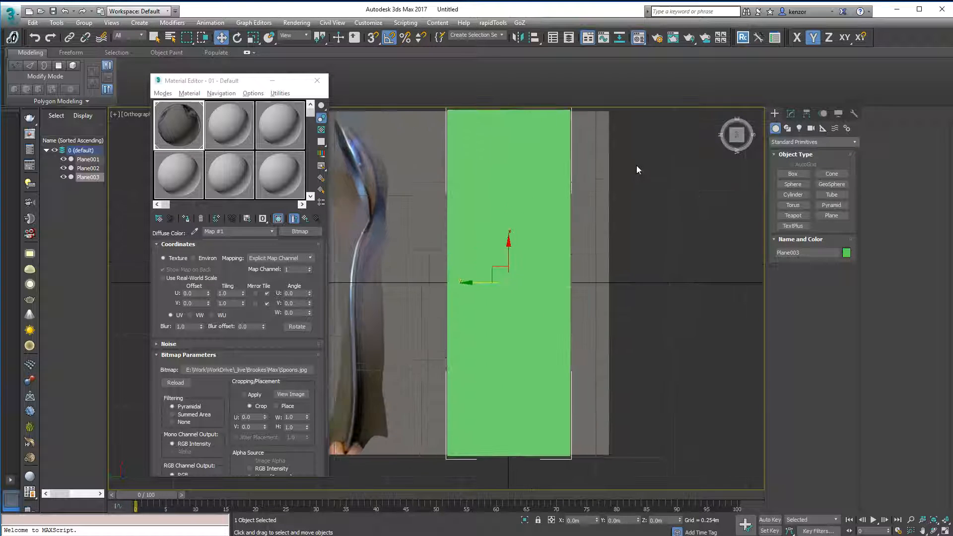
middle_drag(637, 165, 648, 157)
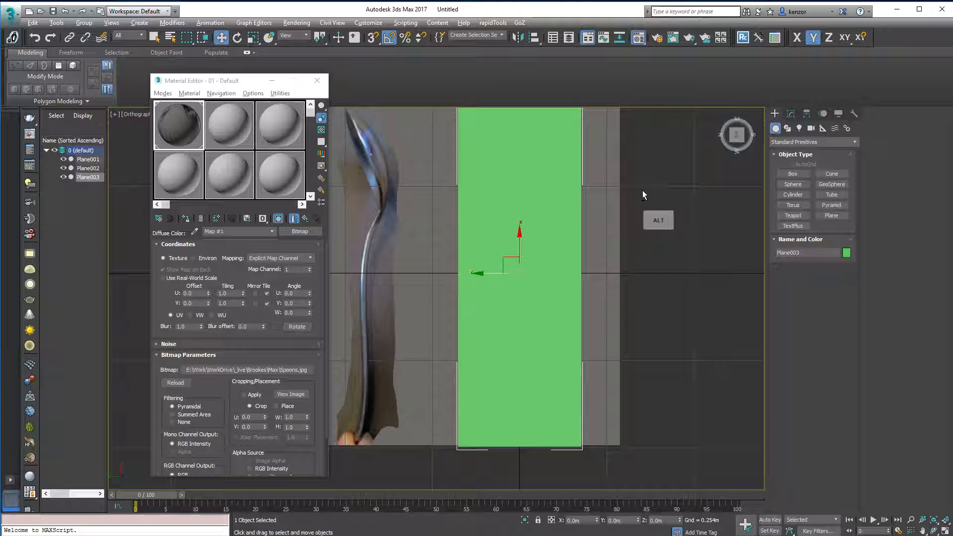
key(alt+x)
scroll(639, 190, down, 1)
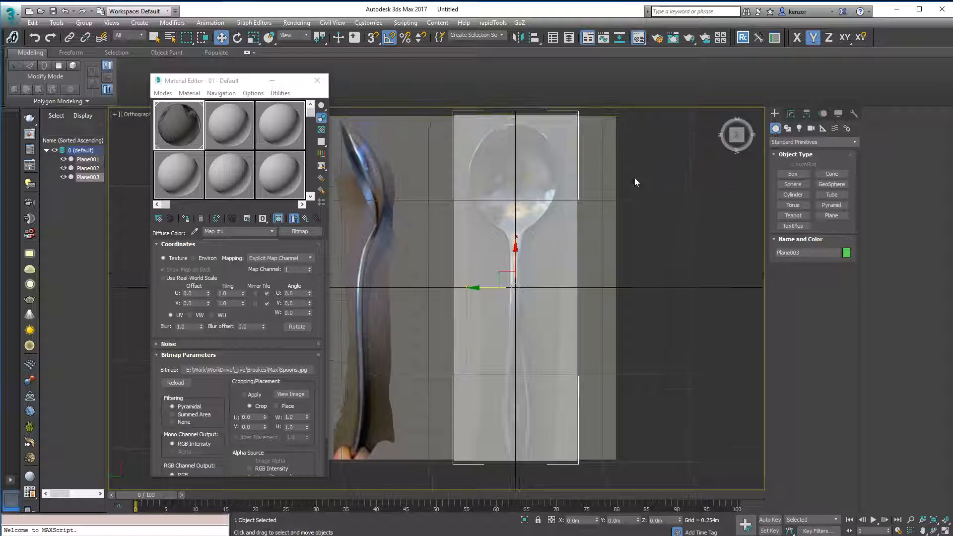
scroll(620, 196, down, 1)
middle_drag(519, 159, 478, 159)
- Set the plane to 2 length segments and 4 width segments, with edged faces displayed
click(791, 114)
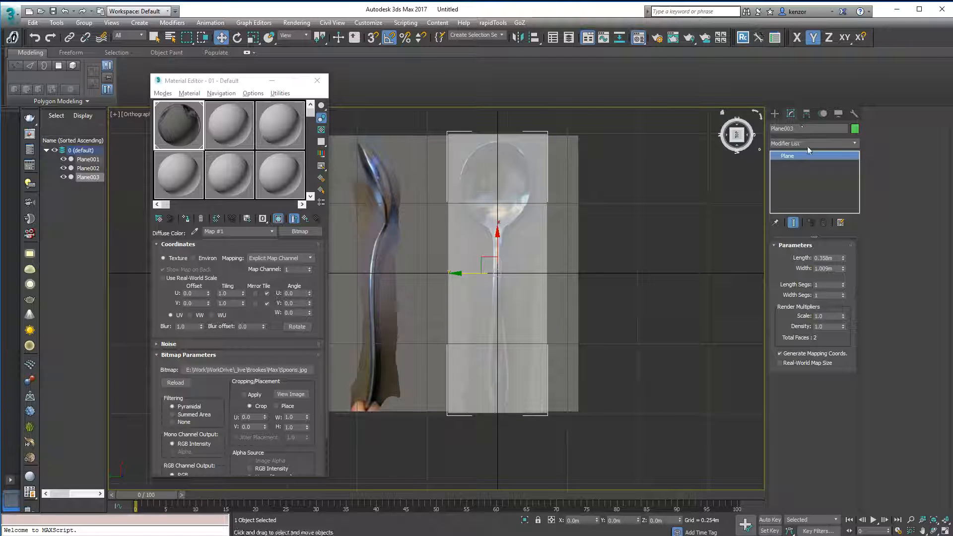
click(844, 283)
click(843, 294)
middle_drag(647, 251, 656, 252)
key(F4)
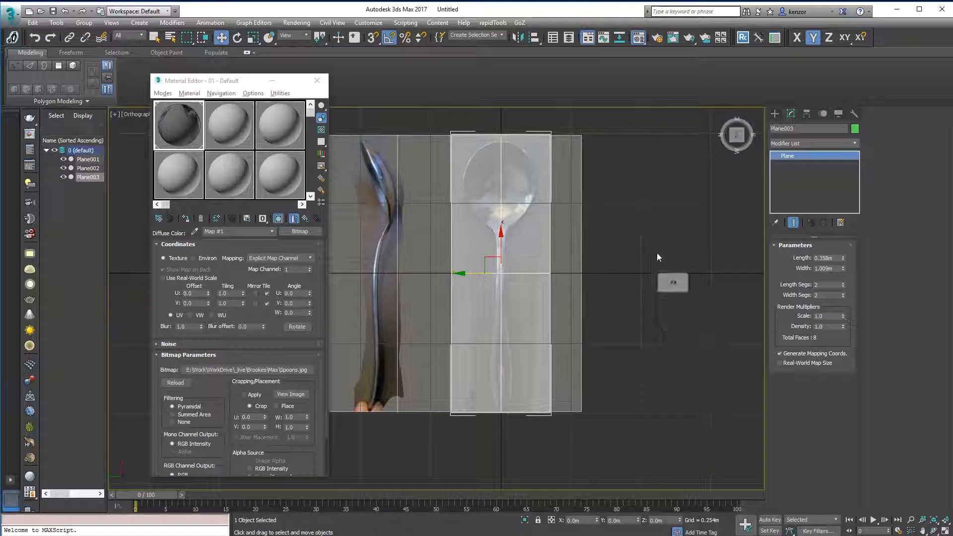
scroll(596, 243, up, 2)
middle_drag(600, 240, 630, 240)
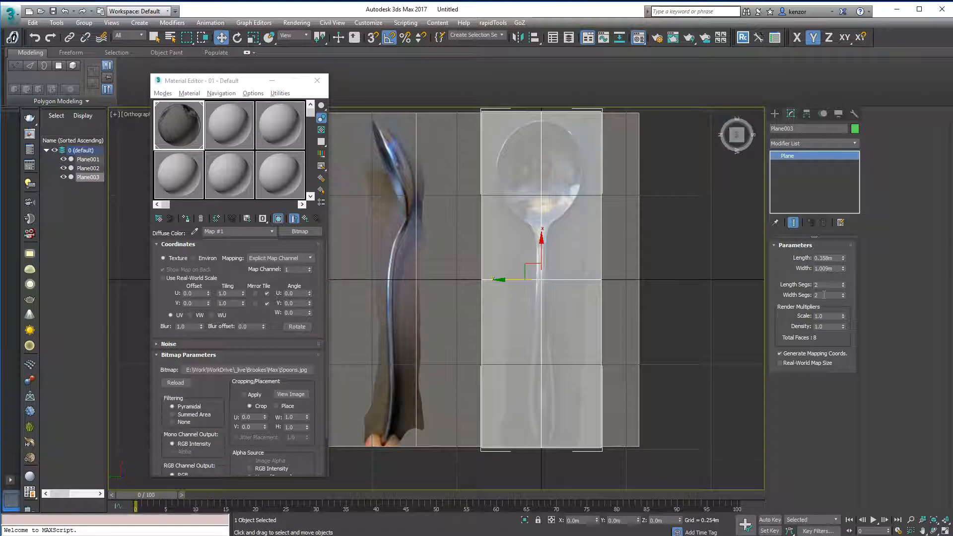
click(843, 294)
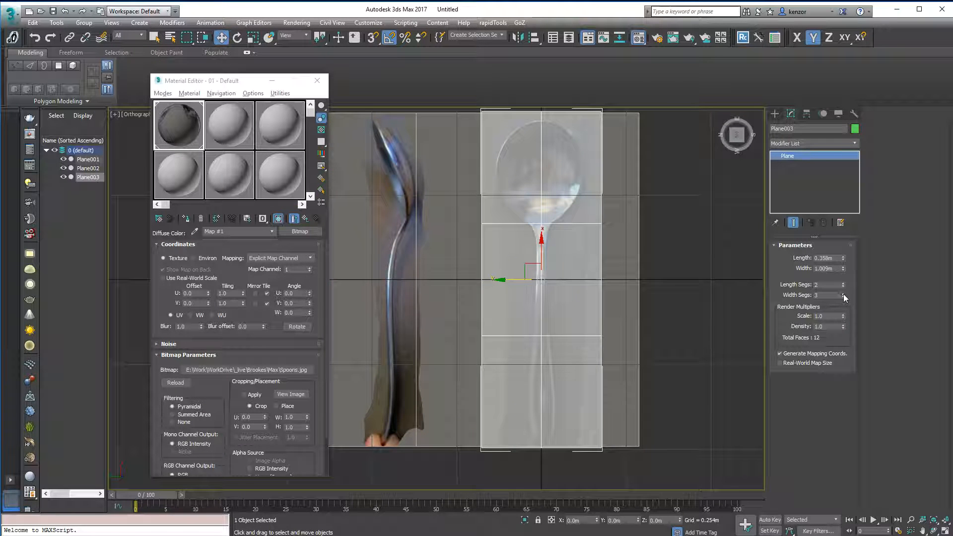
click(843, 294)
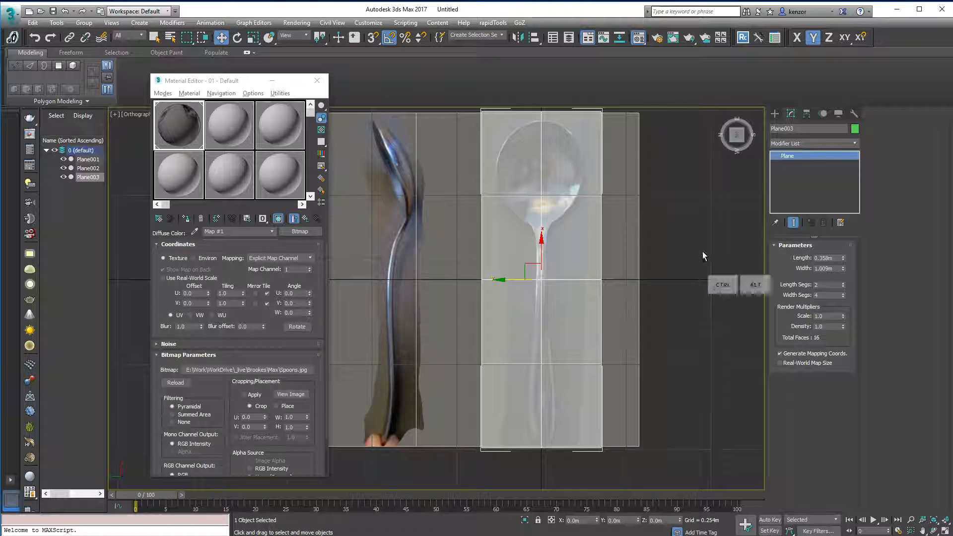
scroll(653, 253, down, 1)
scroll(662, 235, up, 1)
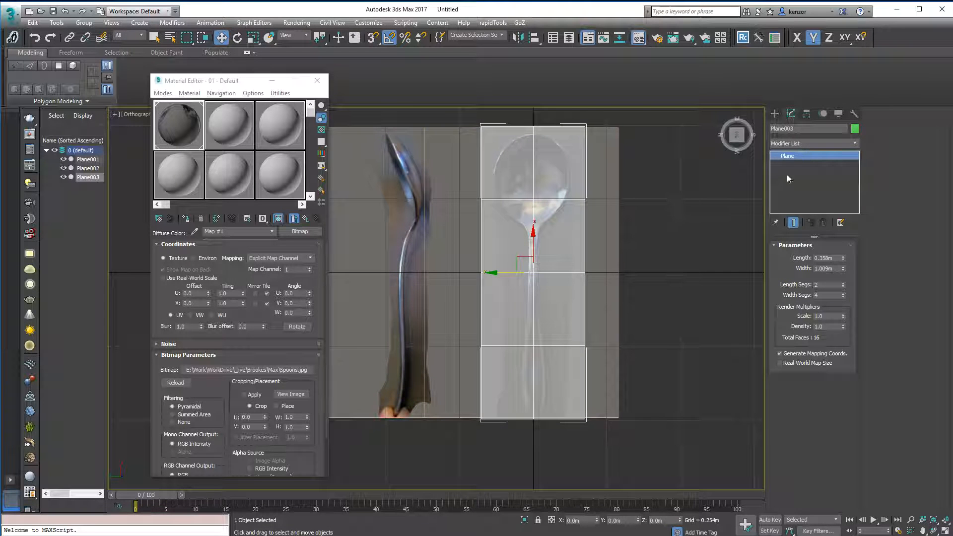
- Convert the plane to Editable Poly and delete the four polygons on the +Y side of the spoon's centre line
right_click(799, 162)
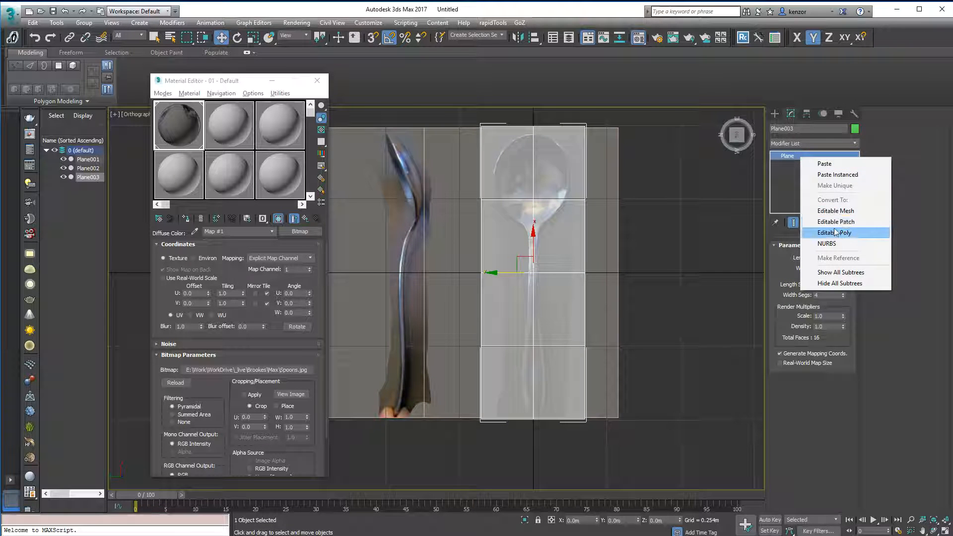
click(835, 229)
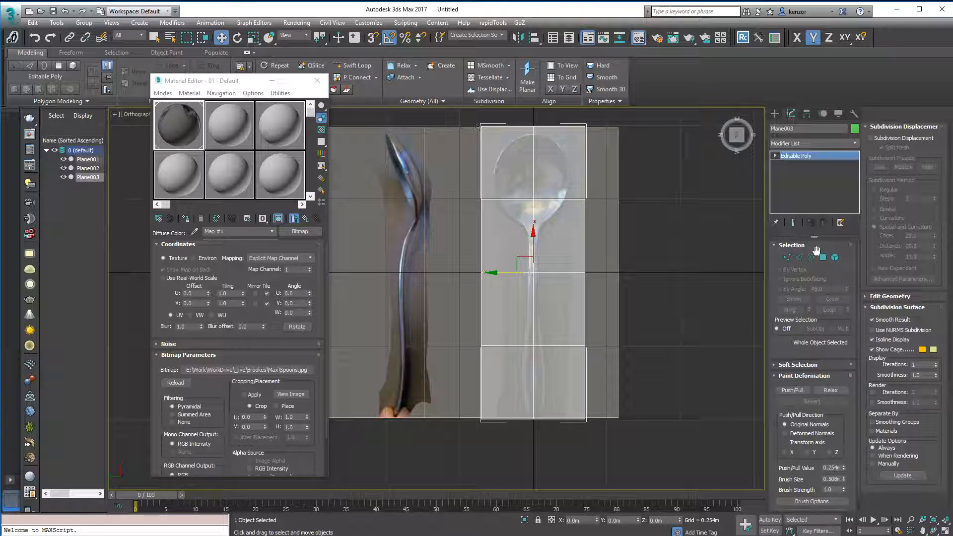
click(823, 257)
drag(479, 414, 535, 422)
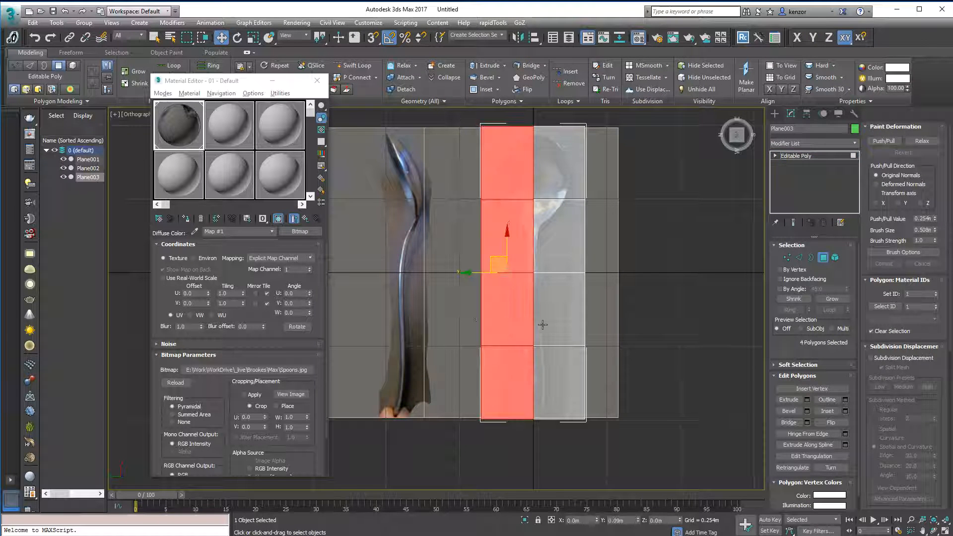
key(Delete)
scroll(636, 258, up, 3)
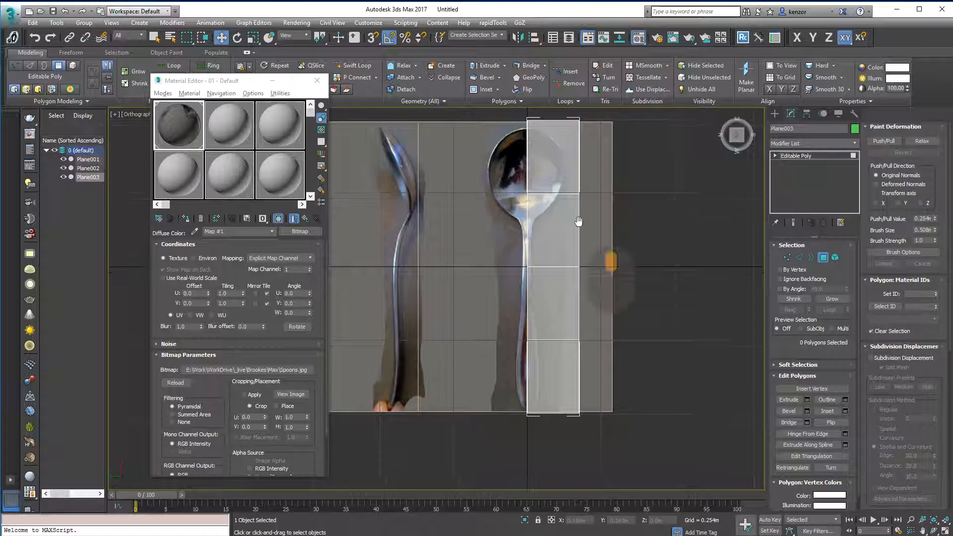
- Move the middle vertex row up to the spoon's neck and the row below it to the grid axis, with an edge loop near the handle's end
key(1)
drag(455, 257, 600, 300)
drag(538, 251, 538, 197)
middle_drag(526, 292, 513, 249)
drag(456, 297, 599, 342)
drag(525, 300, 527, 215)
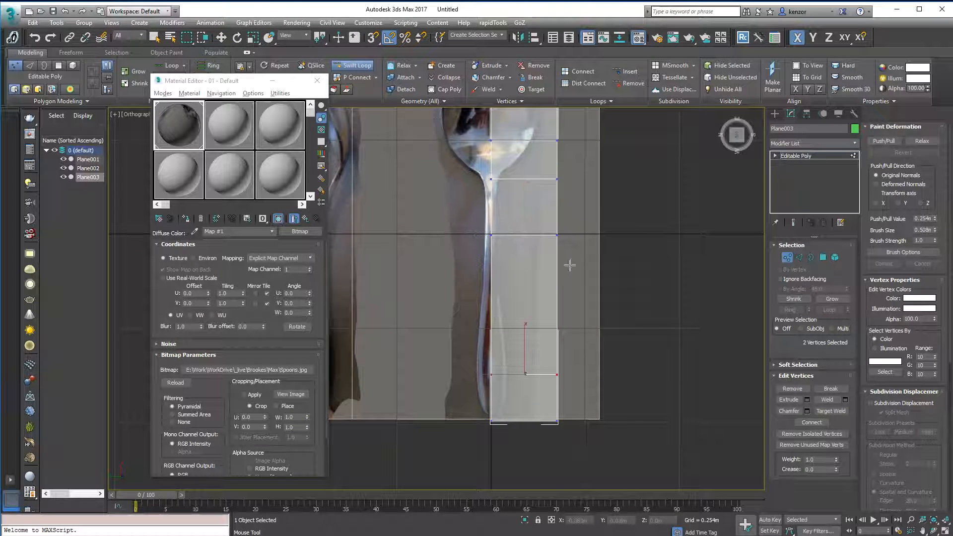
scroll(569, 273, down, 2)
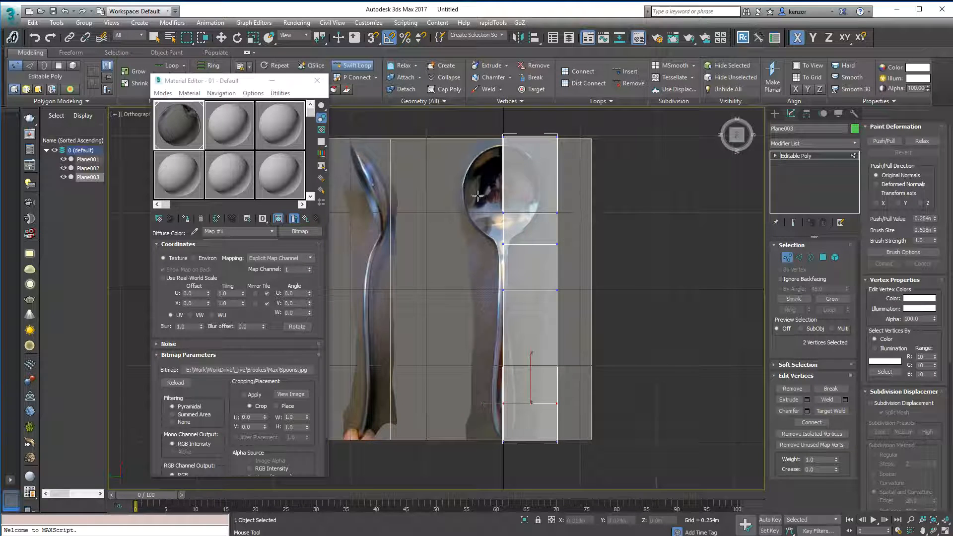
- Move the upper vertex row to the bowl's widest part and fit the top corner and side vertices to the bowl outline
key(w)
drag(477, 197, 580, 225)
drag(530, 181, 521, 139)
click(557, 191)
drag(533, 192, 516, 191)
- Pull the outer vertices from the neck down to the handle's end inward along Y to match the handle outline
click(556, 244)
drag(531, 244, 479, 245)
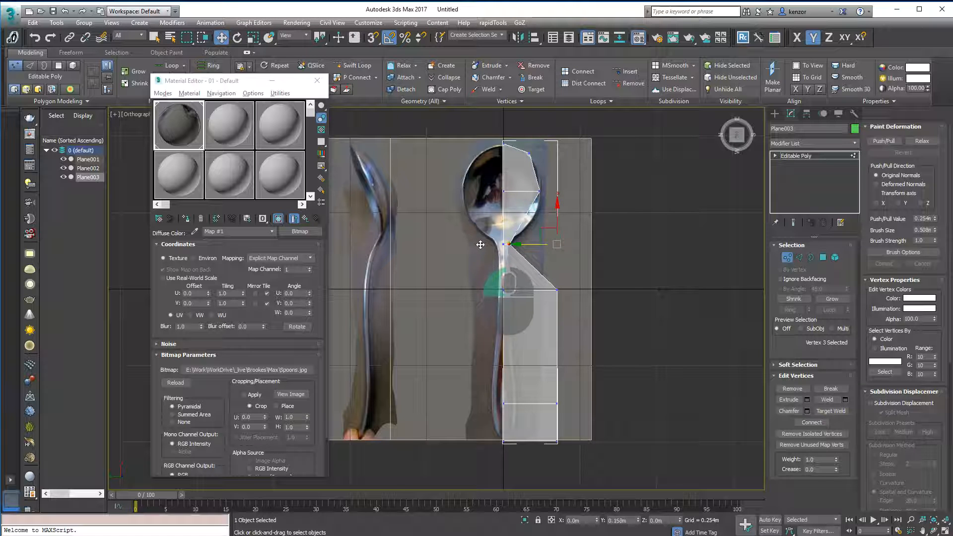
scroll(581, 367, up, 3)
click(548, 264)
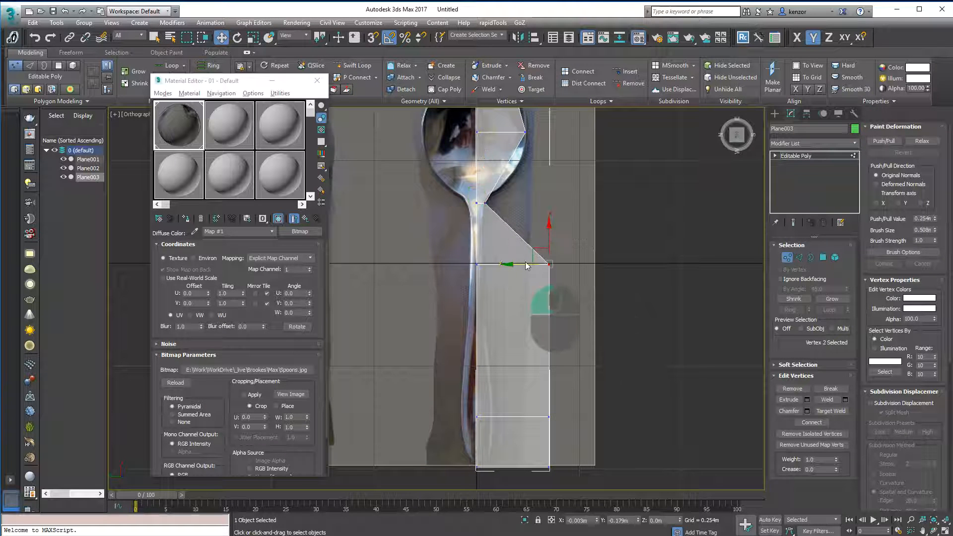
drag(527, 266, 461, 264)
middle_drag(516, 362, 546, 319)
click(579, 373)
drag(553, 374, 500, 377)
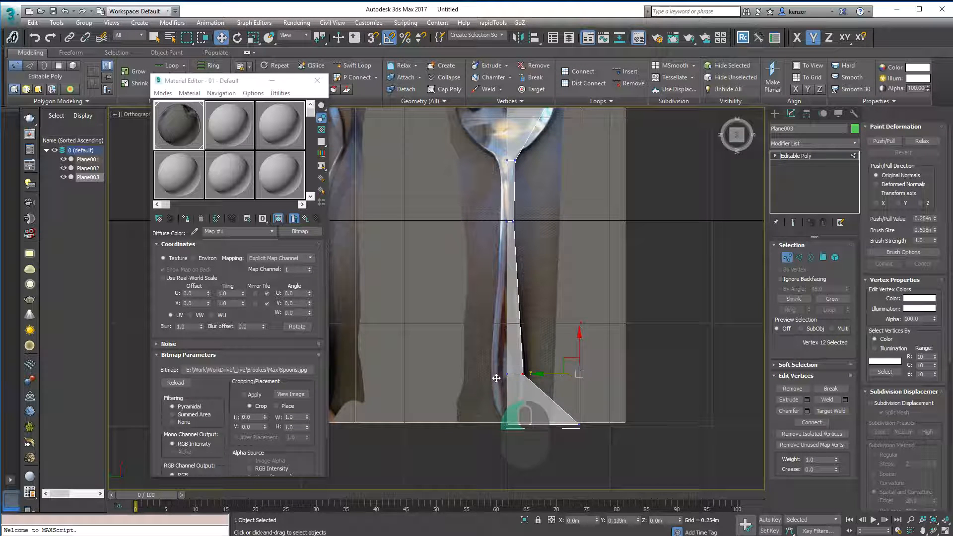
drag(579, 423, 492, 426)
middle_drag(562, 305, 563, 422)
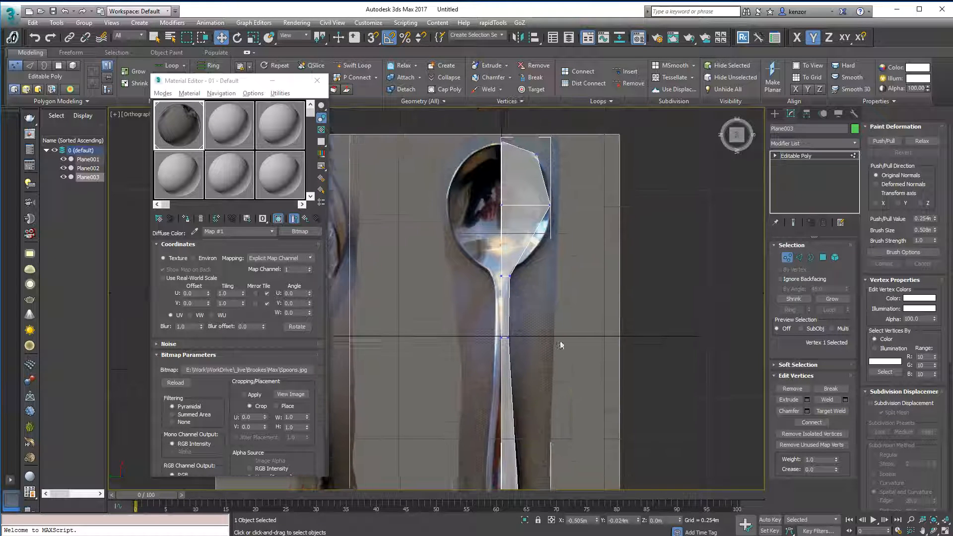
- Insert an edge loop across the lower bowl with Swift Loop and move its outer vertex out to the bowl's edge
middle_drag(561, 363, 562, 394)
click(370, 68)
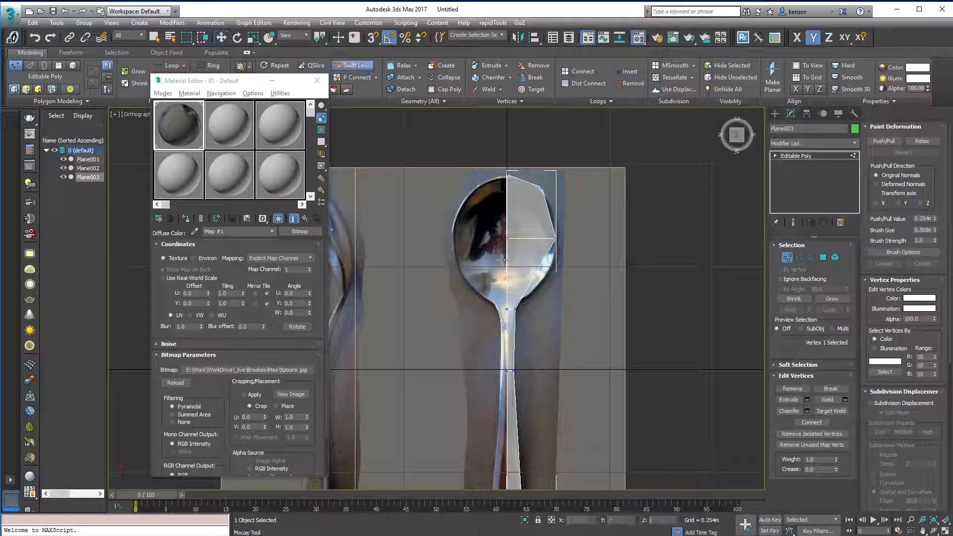
click(521, 278)
right_click(521, 277)
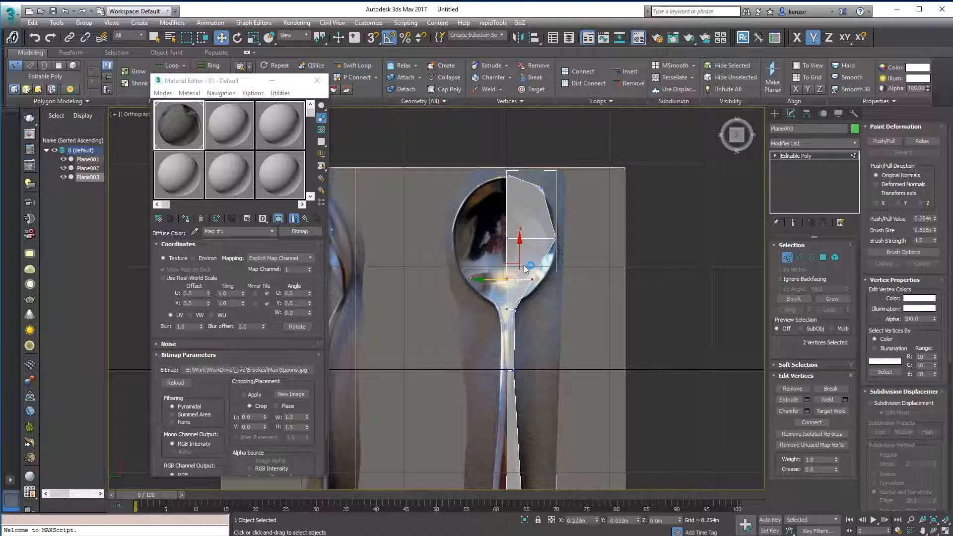
drag(538, 270, 541, 263)
- Add a Symmetry modifier to the half spoon, with Y as the mirror axis and Flip enabled
alt+middle_drag(581, 212, 532, 187)
key(shift+z)
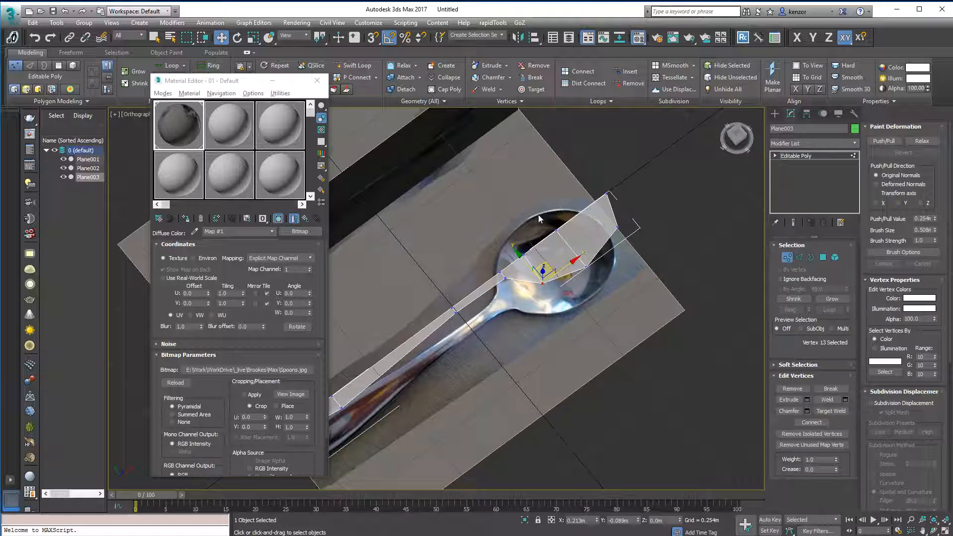
scroll(538, 214, up, 2)
click(790, 258)
alt+middle_drag(718, 219, 833, 162)
click(854, 144)
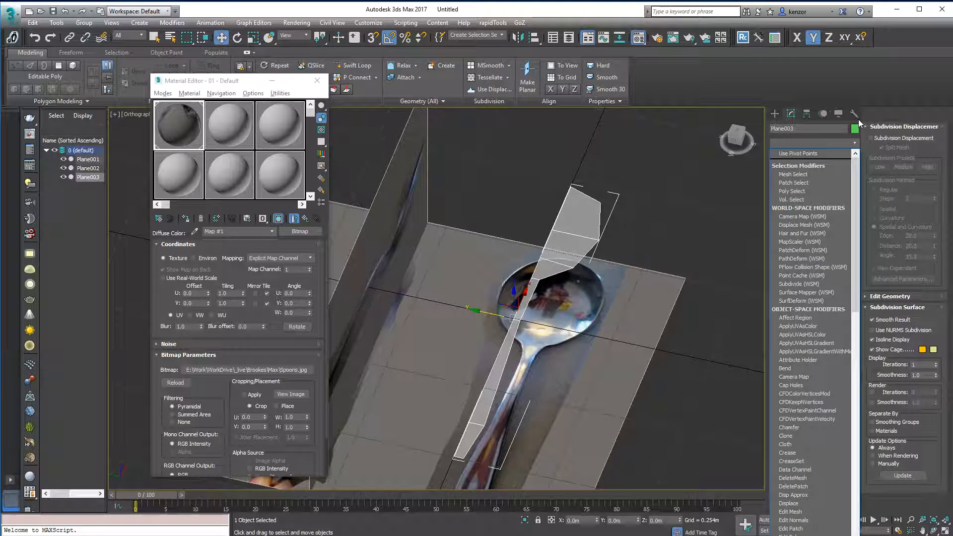
text(sym)
key(Return)
alt+middle_drag(630, 269, 730, 236)
click(807, 265)
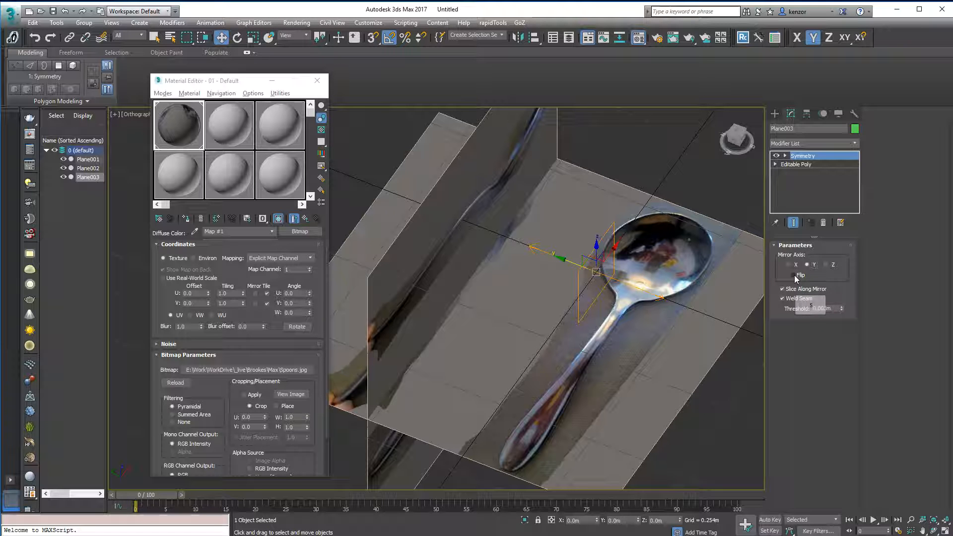
click(794, 275)
- Check the mirrored spoon against the reference and add a TurboSmooth modifier above Symmetry
alt+middle_drag(720, 303, 705, 282)
click(736, 135)
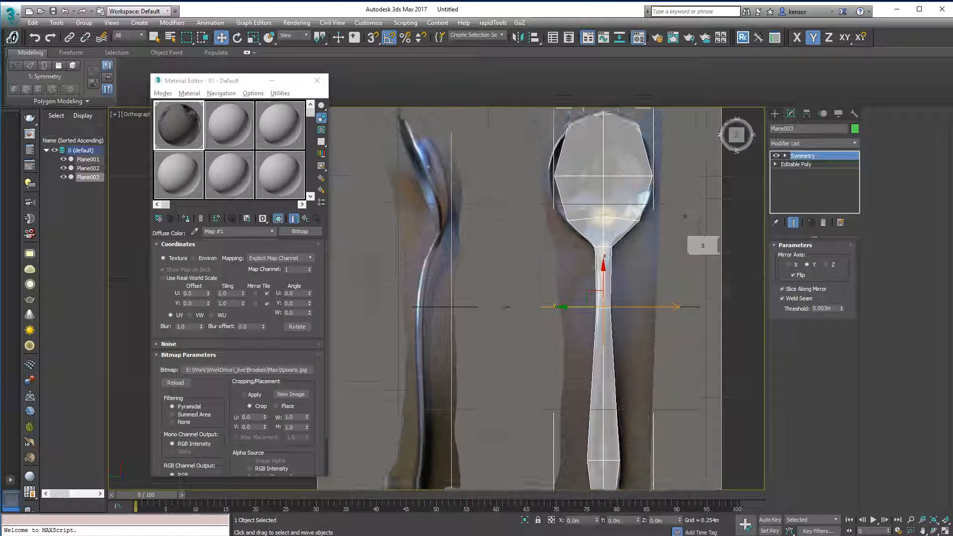
alt+middle_drag(761, 171, 645, 192)
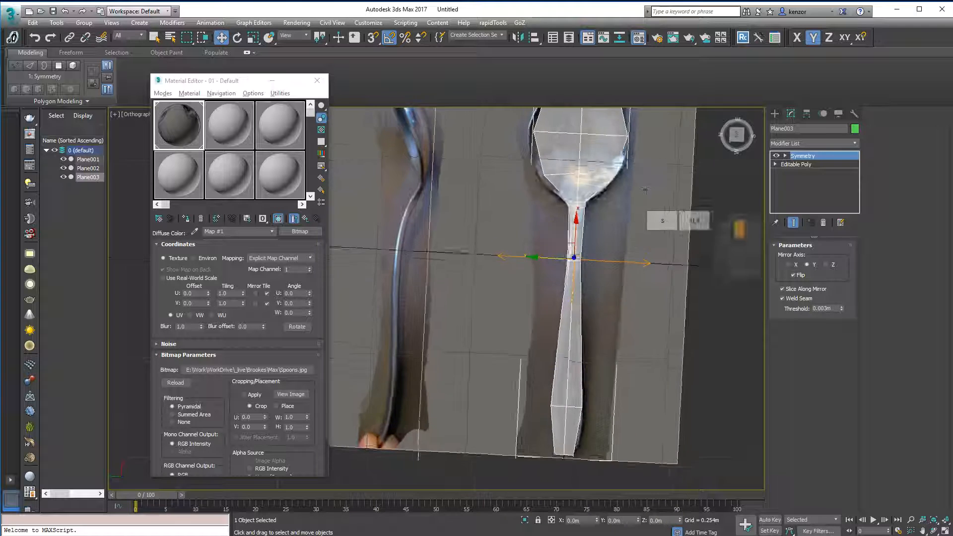
click(737, 135)
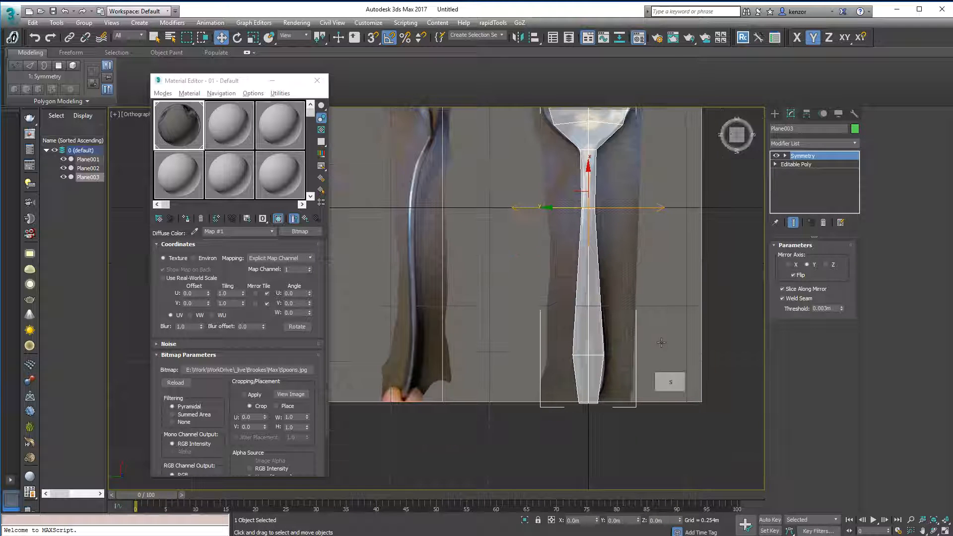
click(855, 143)
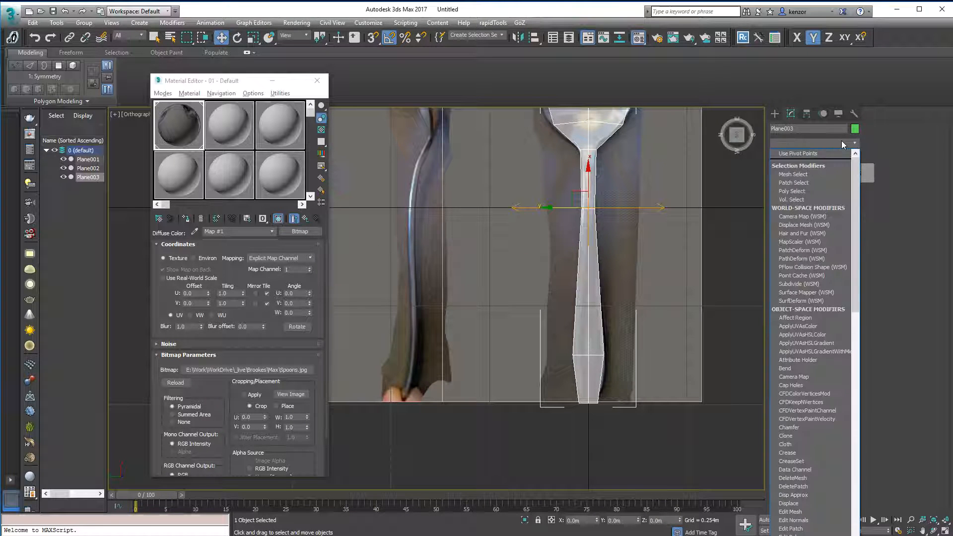
key(t)
key(Return)
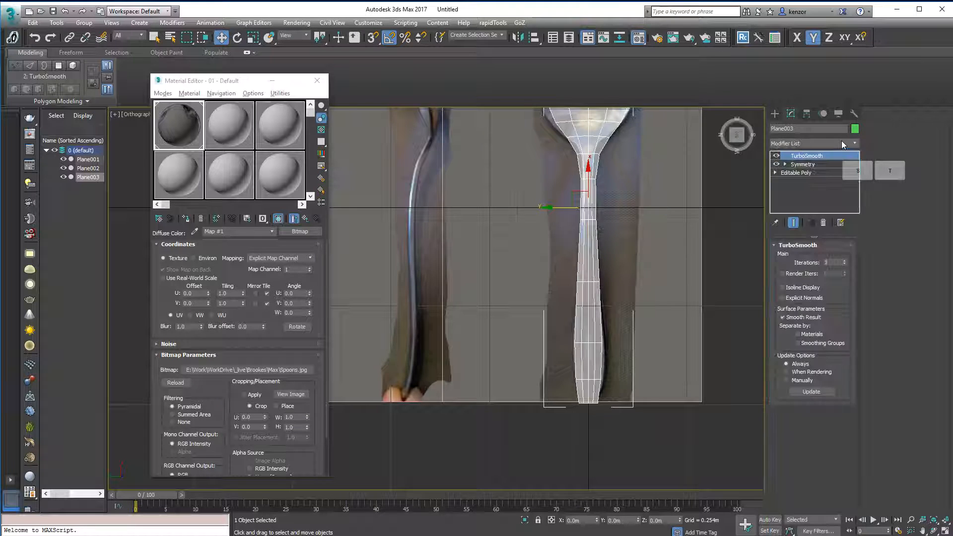
- Set the TurboSmooth iterations to 2 and inspect the smoothed spoon against the top-view reference
middle_drag(515, 209, 488, 271)
scroll(576, 201, up, 3)
scroll(590, 177, down, 4)
middle_drag(616, 144, 623, 221)
scroll(576, 195, up, 2)
scroll(577, 192, up, 3)
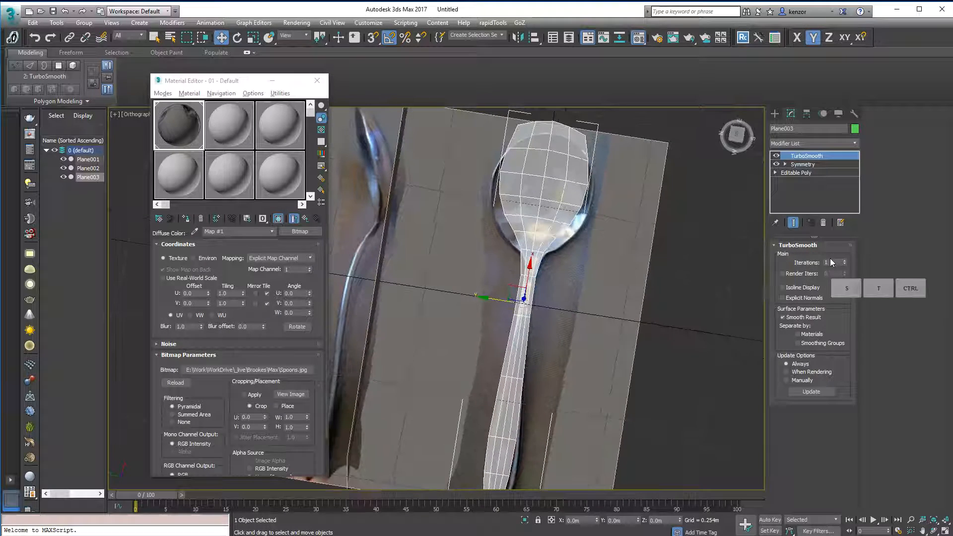
click(845, 261)
alt+middle_drag(670, 194, 669, 240)
click(739, 133)
middle_drag(626, 185, 630, 211)
middle_drag(631, 211, 601, 201)
mouse_move(582, 295)
ctrl+alt+middle_down()
mouse_move(580, 275)
mouse_move(586, 292)
ctrl+alt+middle_up()
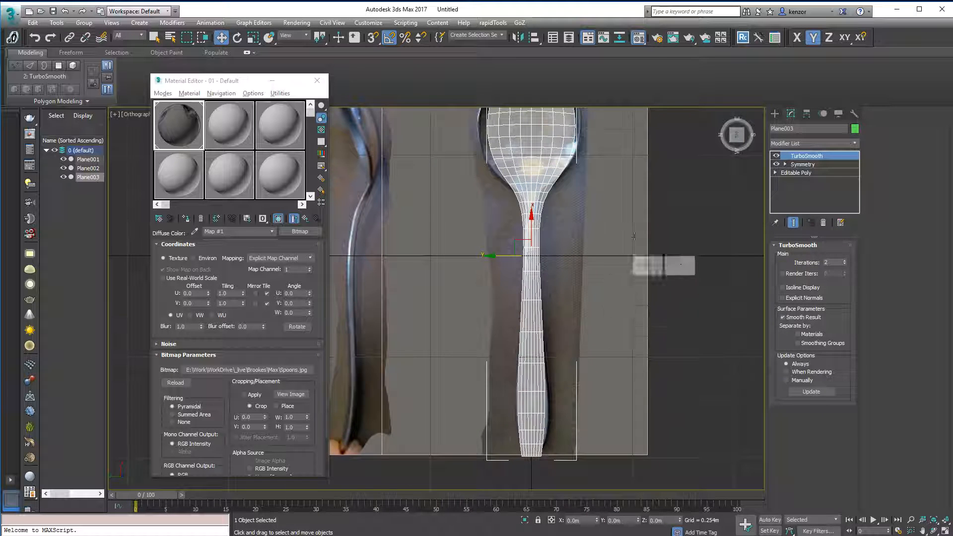
- Compare the bowl's outline with TurboSmooth switched on and off
middle_drag(618, 256, 621, 299)
click(777, 156)
middle_drag(527, 100, 526, 182)
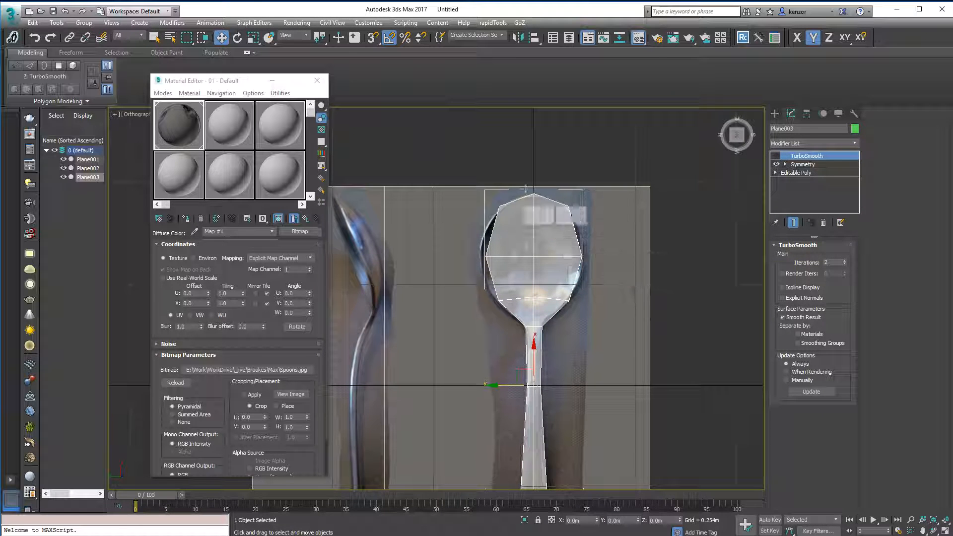
scroll(569, 245, up, 6)
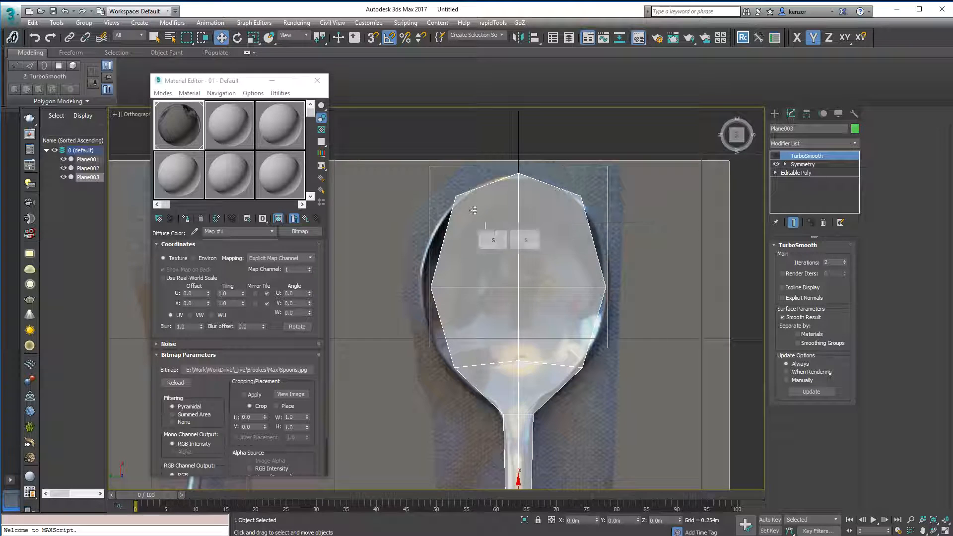
scroll(571, 229, down, 4)
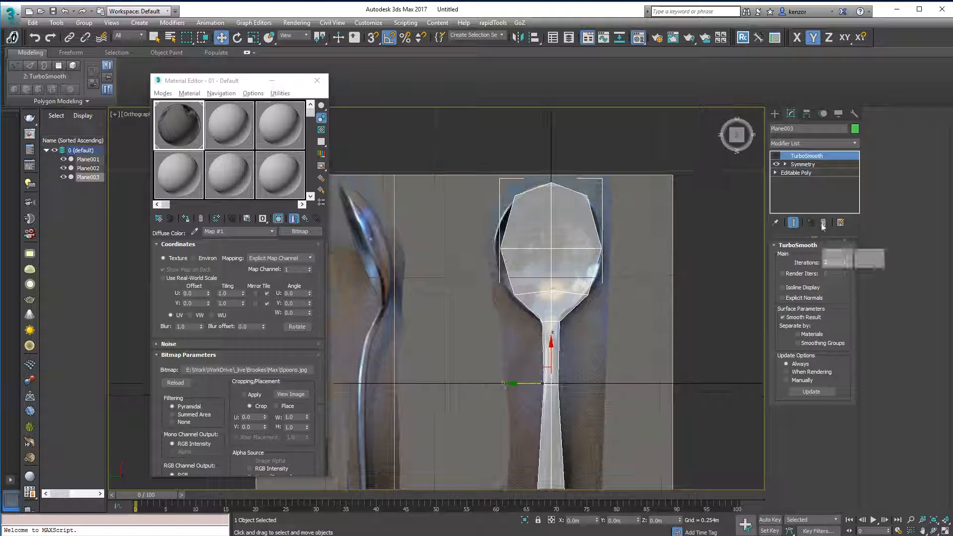
click(777, 156)
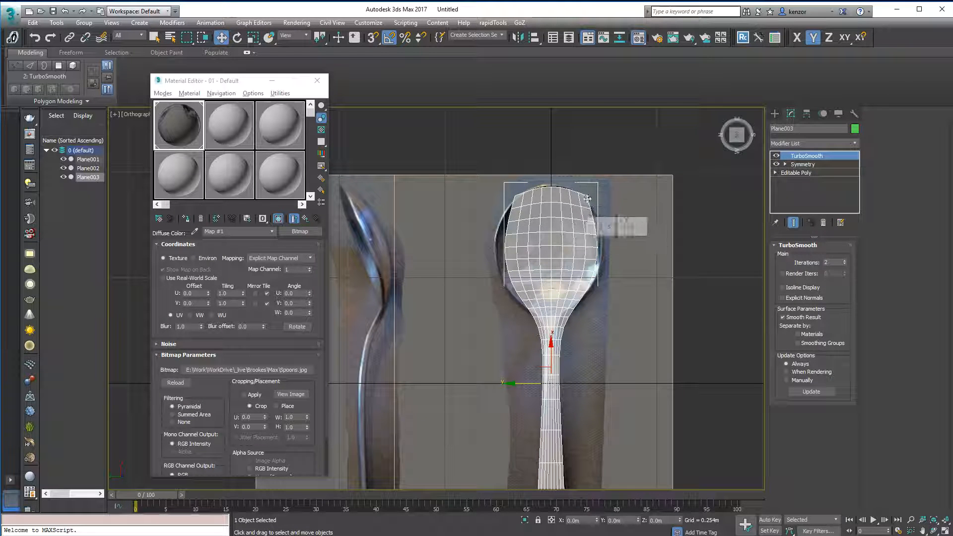
click(776, 156)
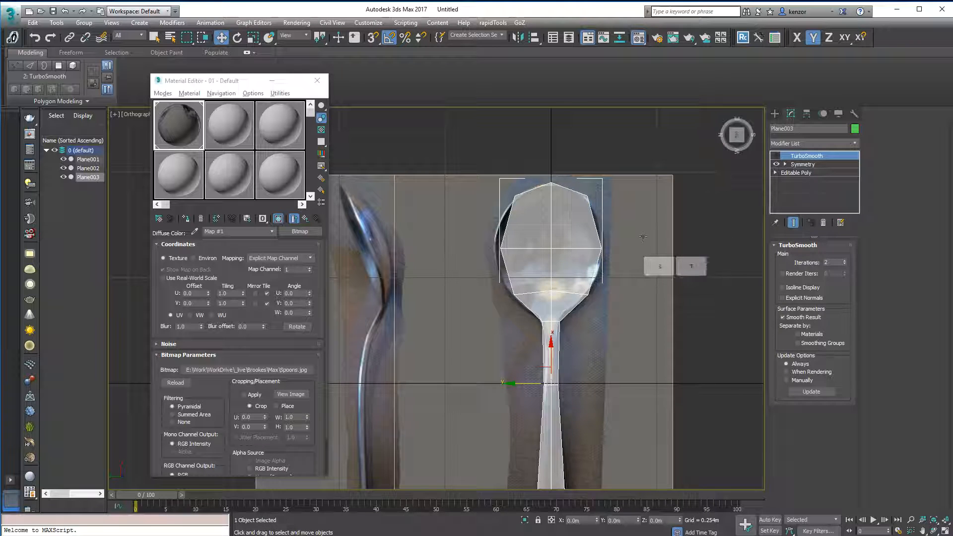
scroll(635, 236, down, 3)
scroll(601, 230, up, 3)
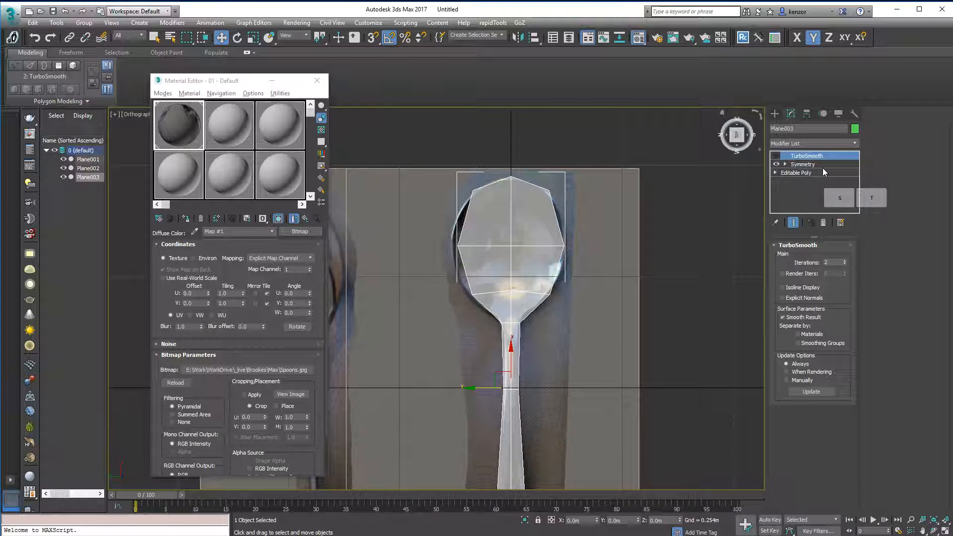
- Insert an Edit Poly modifier between Symmetry and TurboSmooth in the stack
click(823, 173)
click(839, 164)
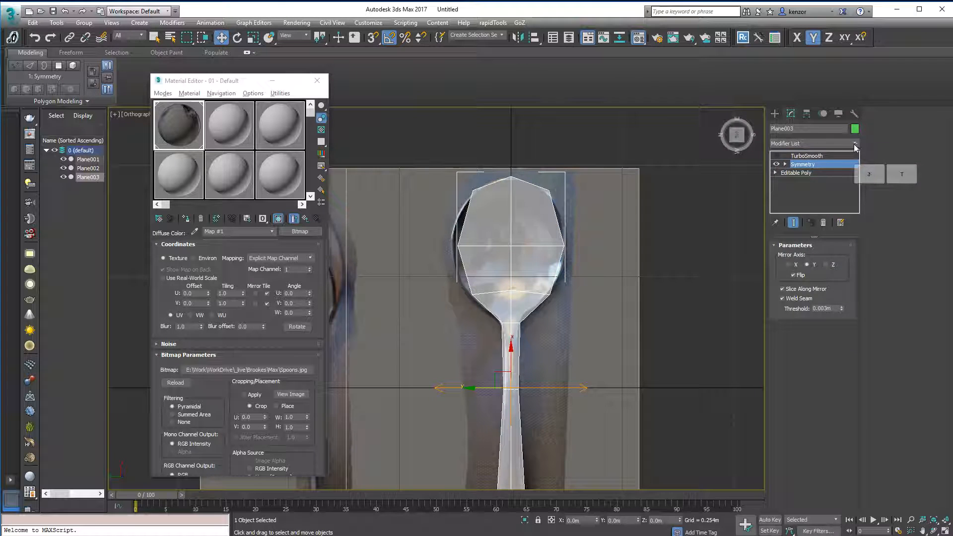
click(854, 143)
key(e)
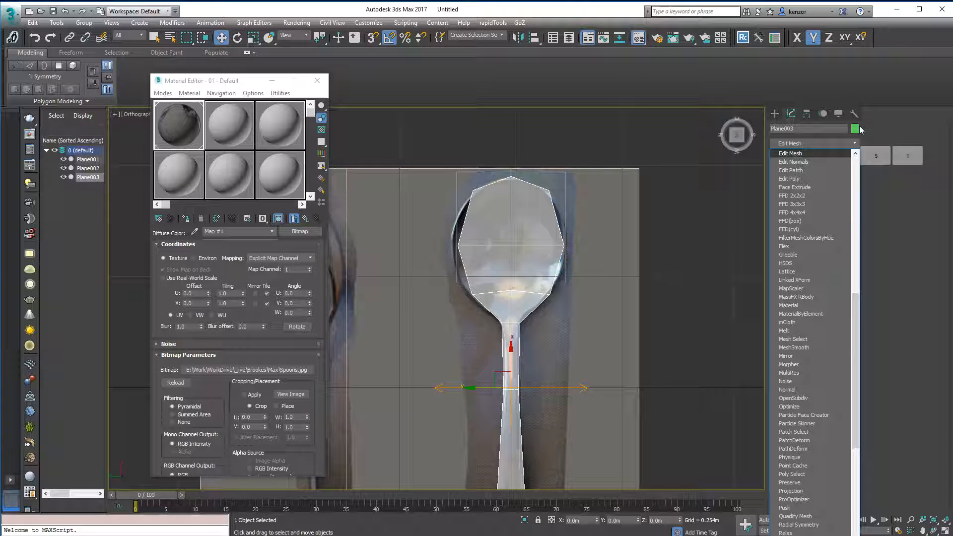
click(791, 179)
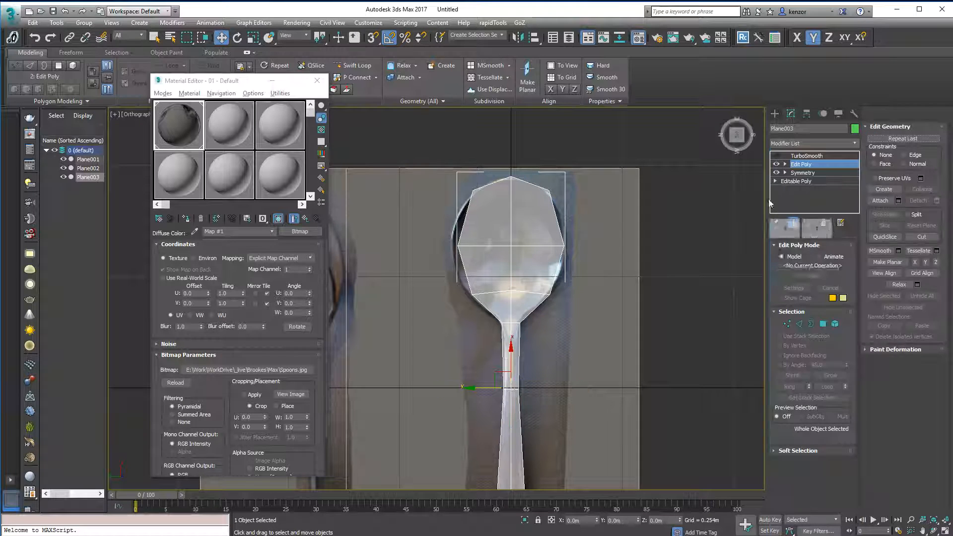
- Inset the six bowl polygons as a group to form a ring of faces inside the bowl's rim
click(823, 324)
click(505, 222)
ctrl+click(521, 234)
ctrl+click(501, 261)
ctrl+click(524, 266)
ctrl+click(501, 303)
ctrl+click(522, 304)
click(484, 89)
drag(521, 240, 528, 228)
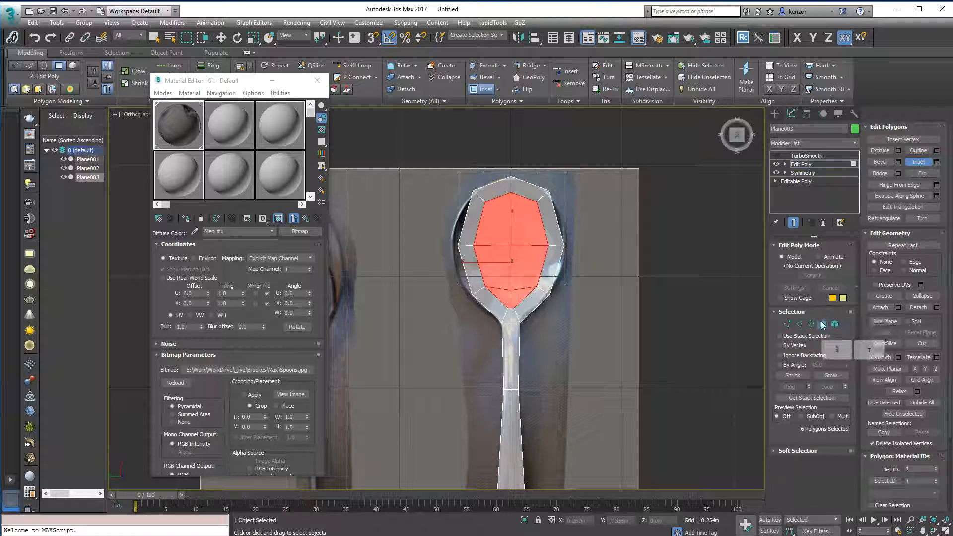
click(823, 323)
- Add a new TurboSmooth modifier directly above Edit Poly with 2 iterations and Isoline Display enabled
click(855, 150)
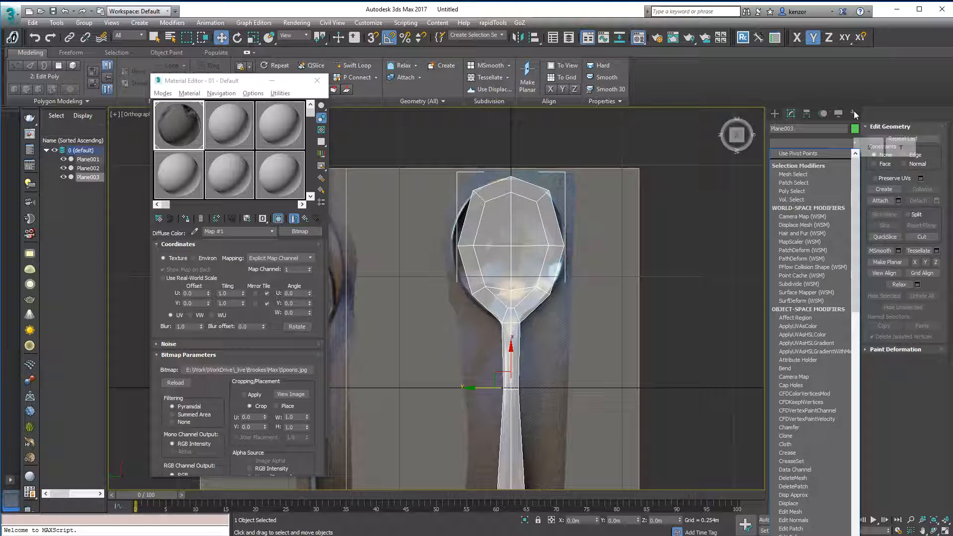
text(turbo)
key(Return)
alt+middle_drag(554, 247, 565, 180)
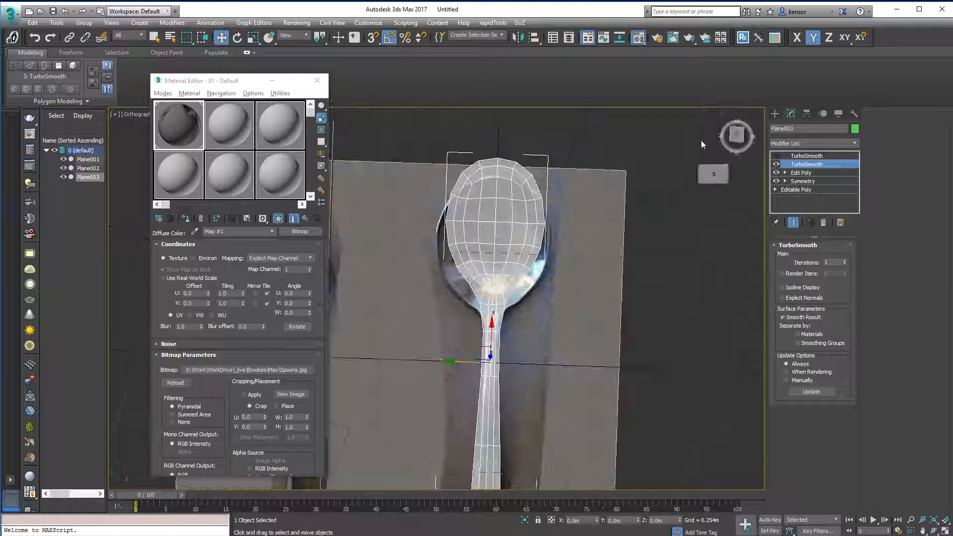
click(733, 133)
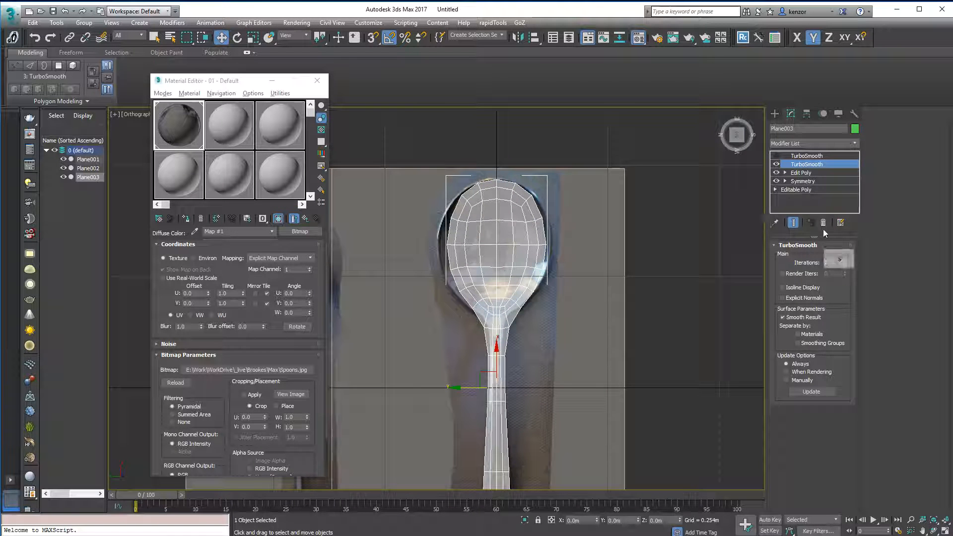
click(845, 261)
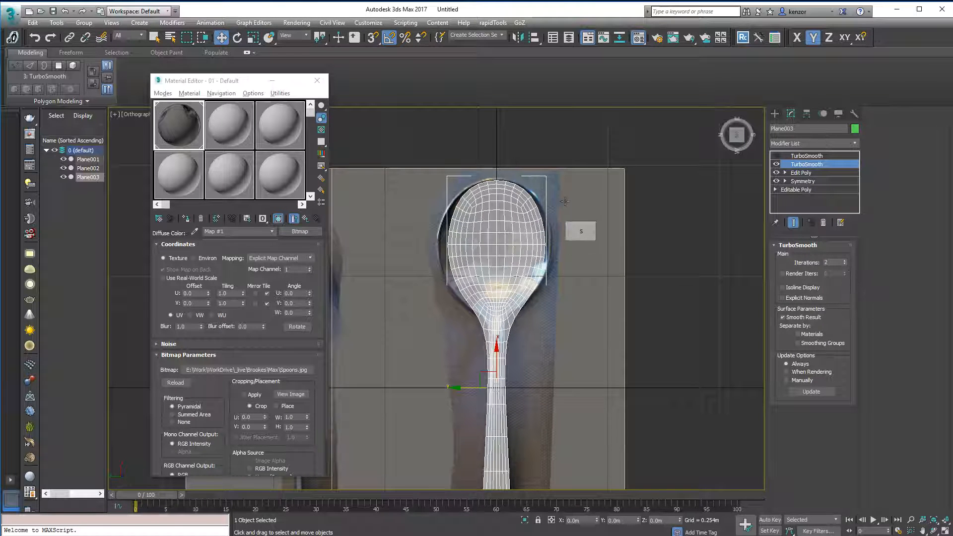
scroll(597, 244, up, 2)
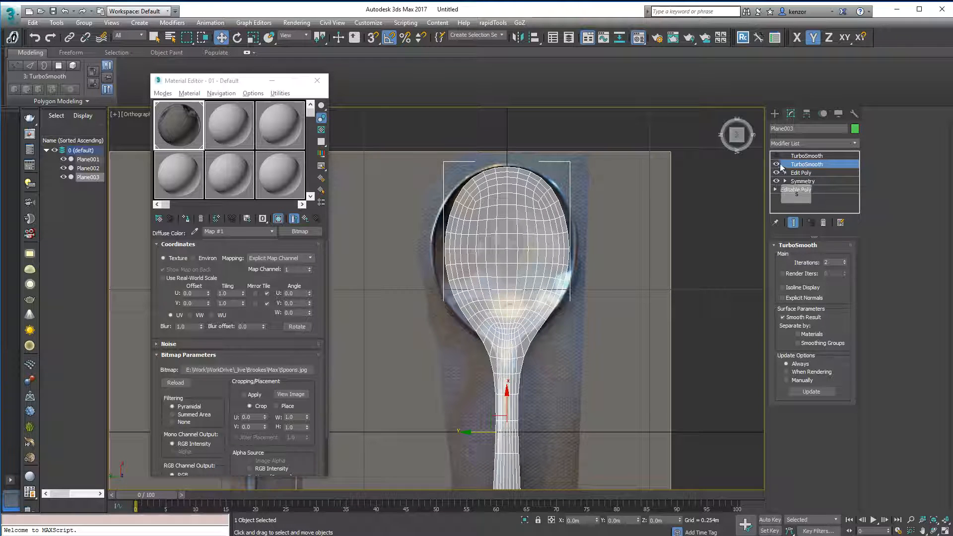
click(783, 288)
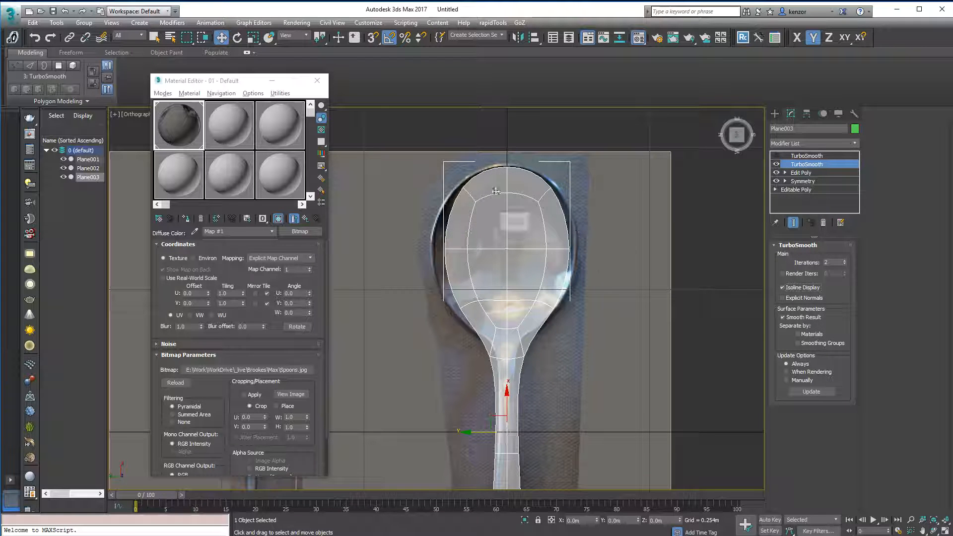
- Compare the smoothed bowl with and without the inset, and delete the older TurboSmooth at the top of the stack
click(777, 165)
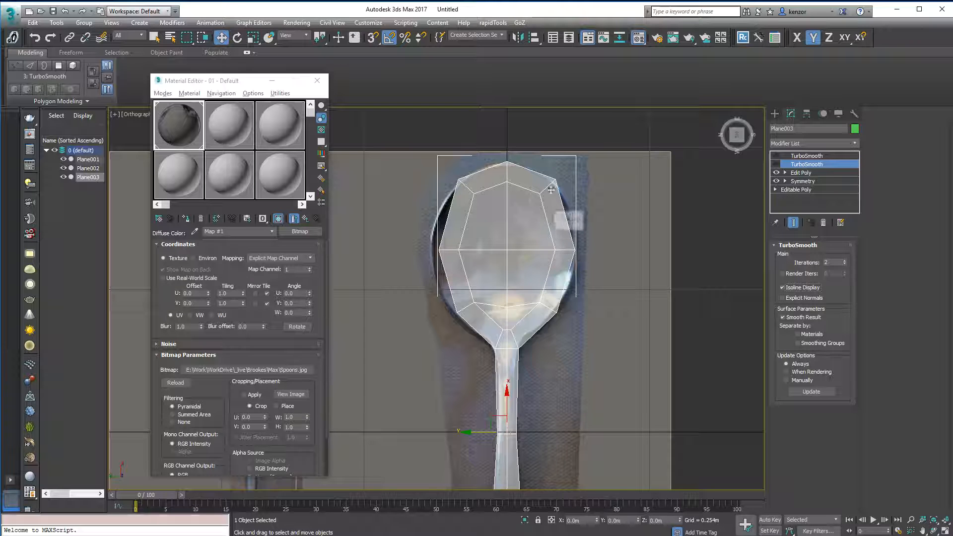
key(s)
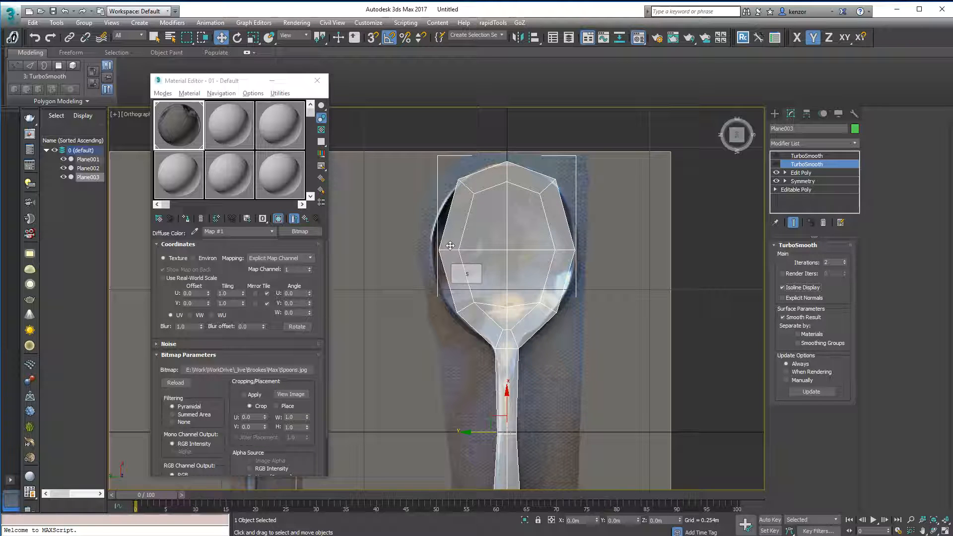
click(777, 165)
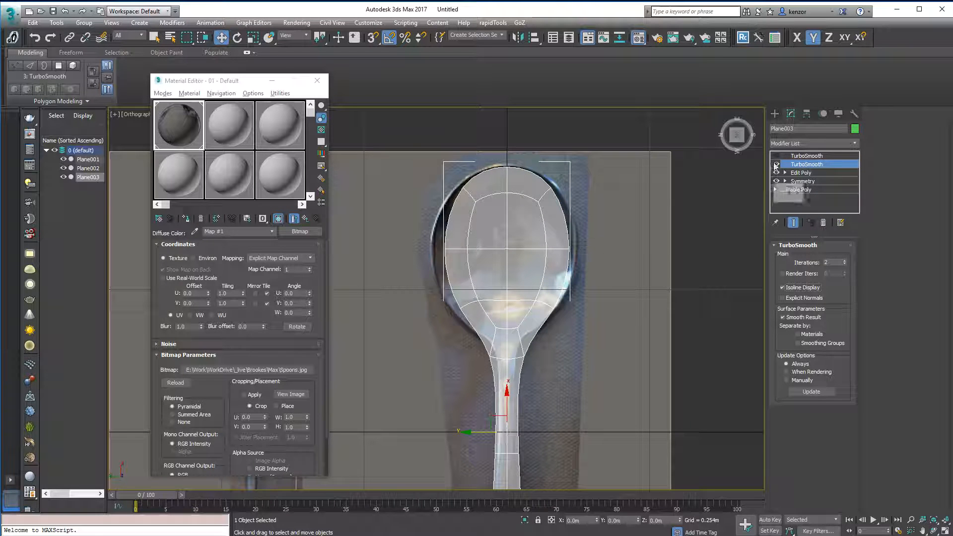
click(776, 164)
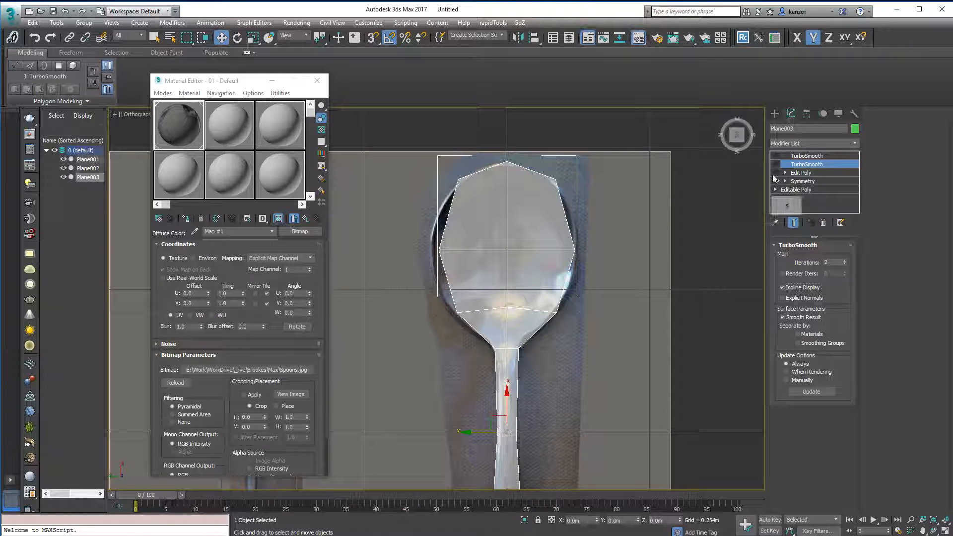
click(776, 157)
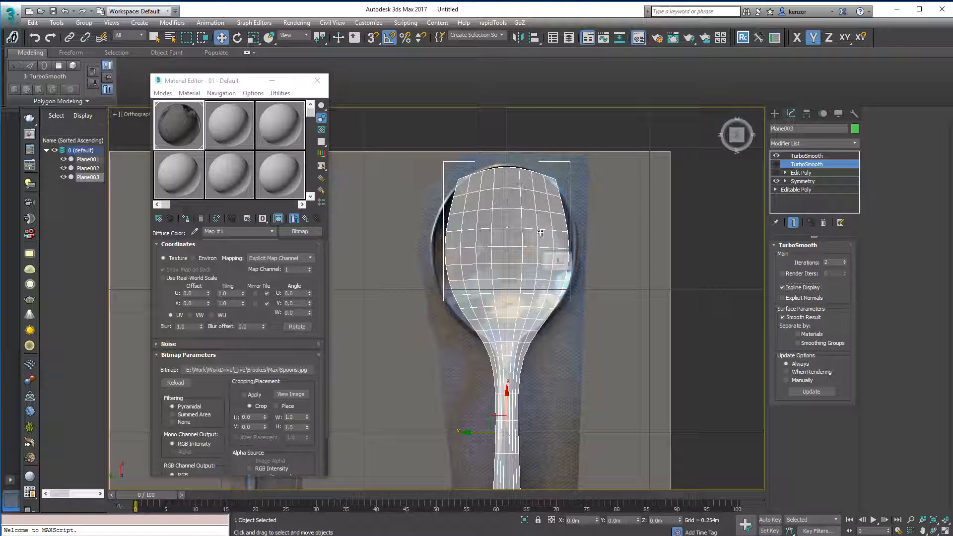
click(776, 164)
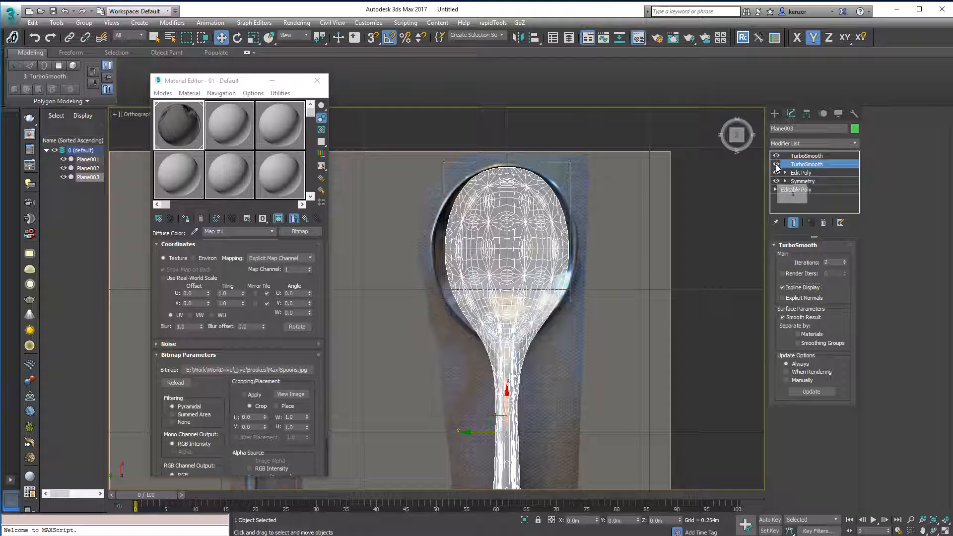
click(776, 156)
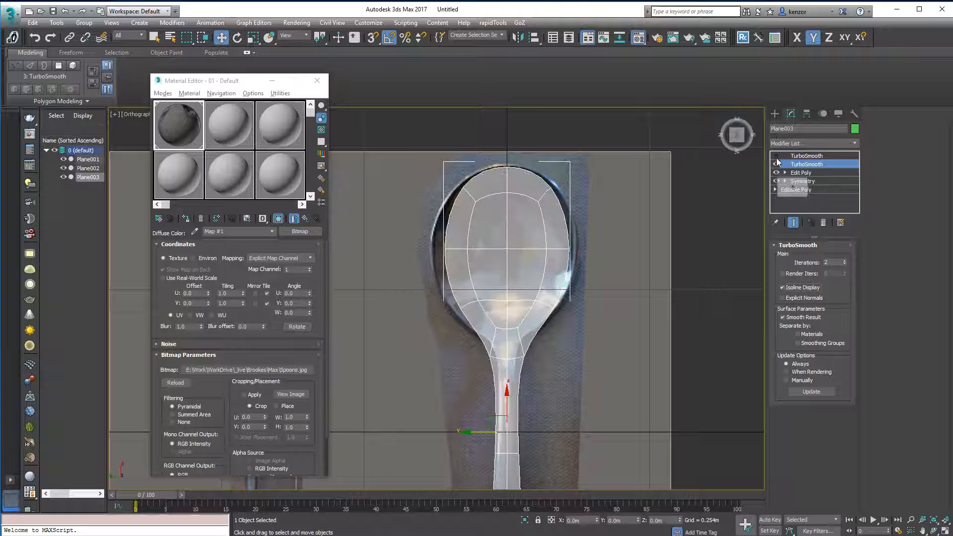
click(820, 156)
click(826, 222)
- Insert an edge loop across the handle near its lower end with Swift Loop in the Edit Poly modifier
scroll(583, 182, down, 4)
middle_drag(570, 246, 552, 185)
scroll(552, 186, up, 3)
middle_drag(568, 297, 567, 273)
middle_drag(566, 273, 606, 250)
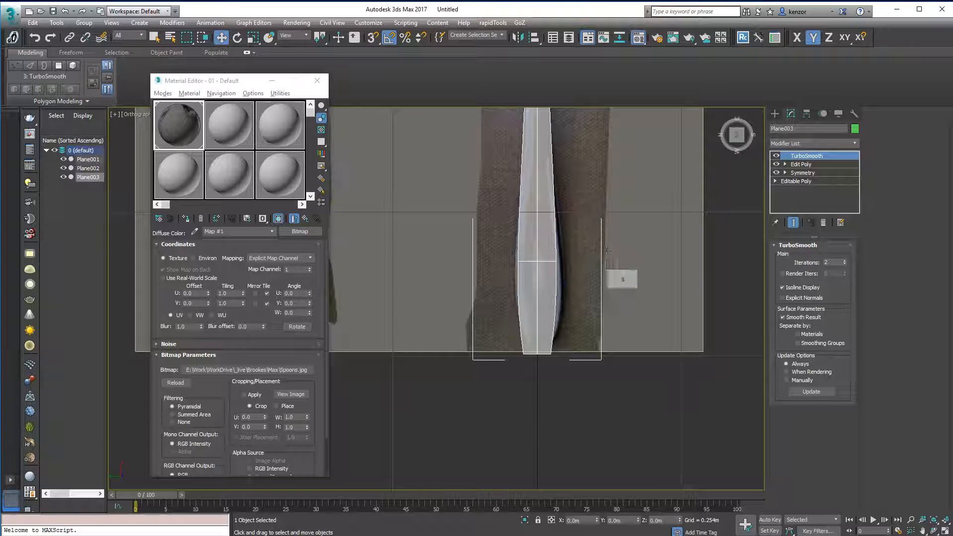
click(816, 165)
click(799, 324)
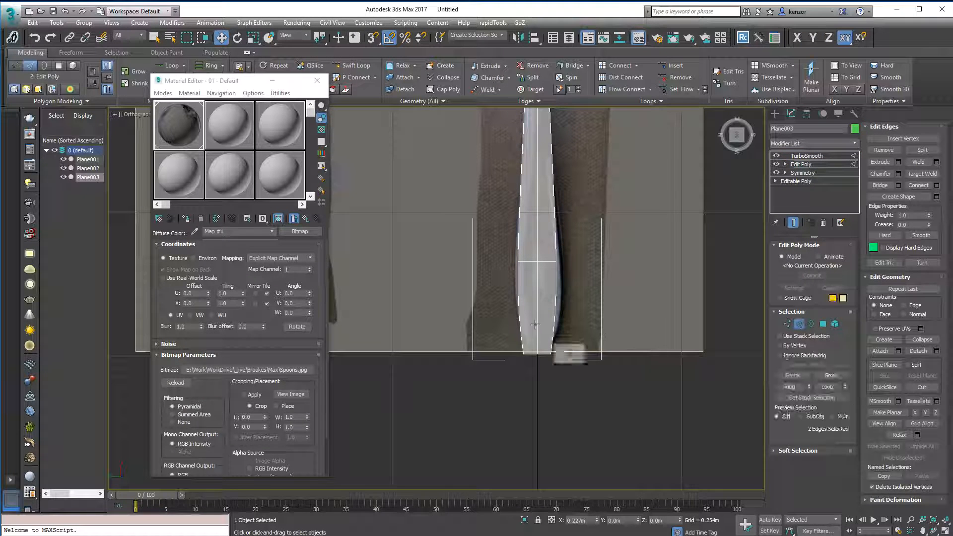
click(353, 65)
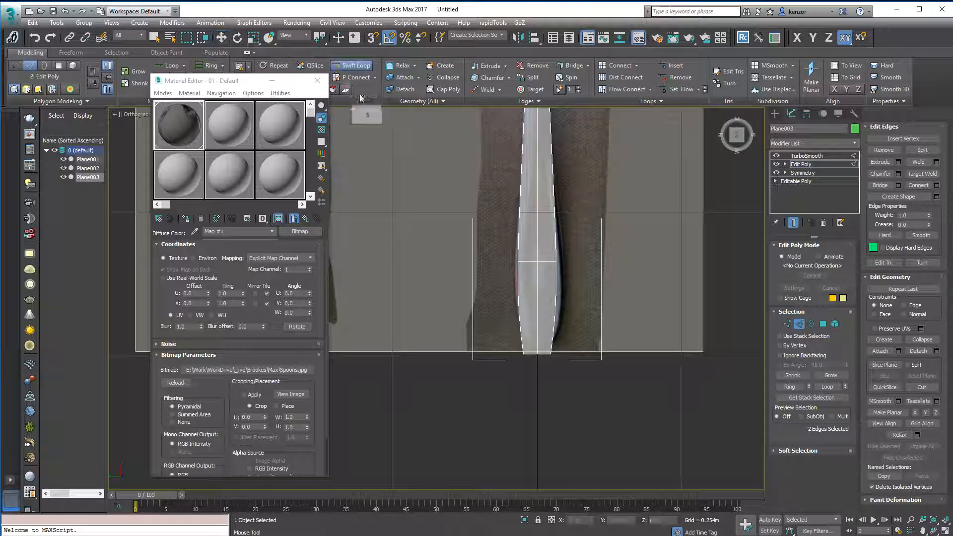
click(542, 325)
ctrl+alt+middle_drag(556, 348, 638, 283)
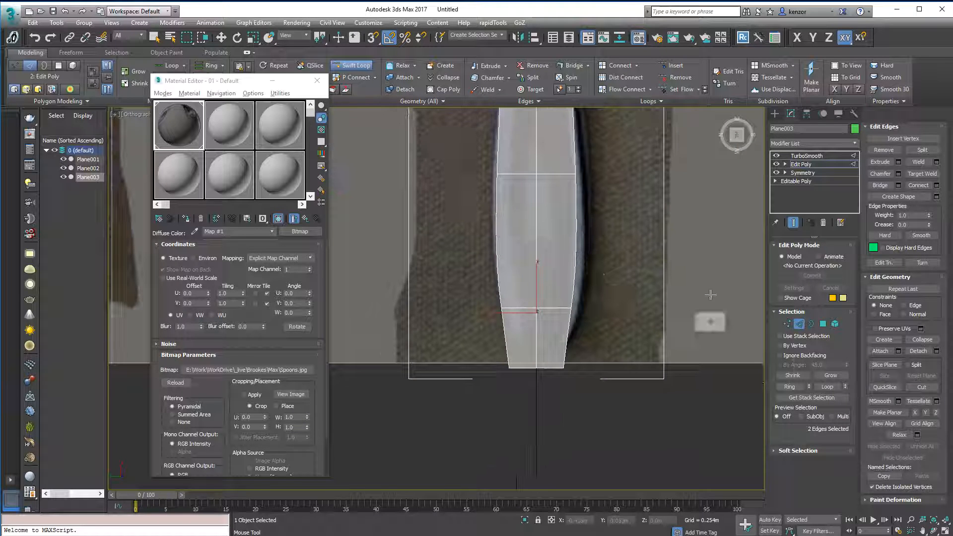
- Turn on Show Cage for the Edit Poly modifier at Vertex level
click(787, 323)
right_click(595, 378)
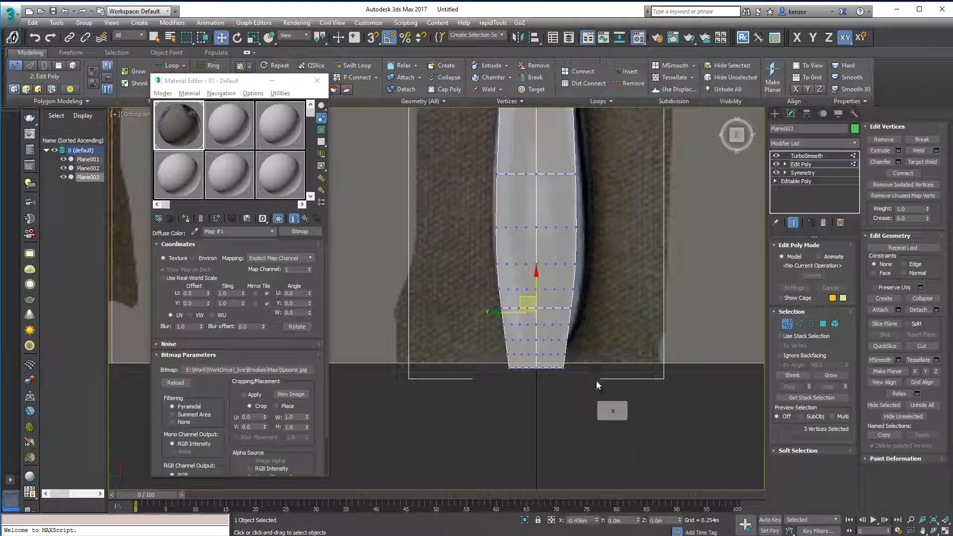
click(825, 166)
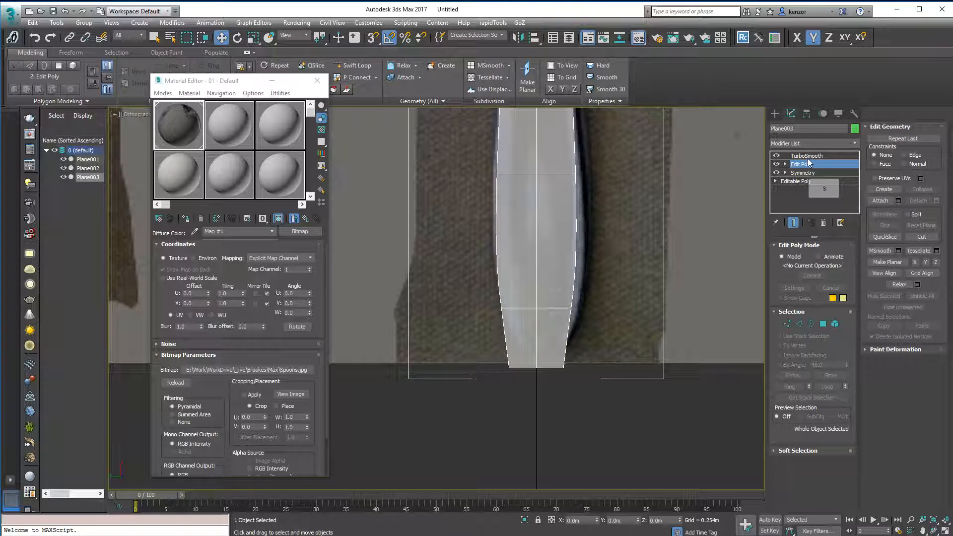
drag(773, 180, 662, 185)
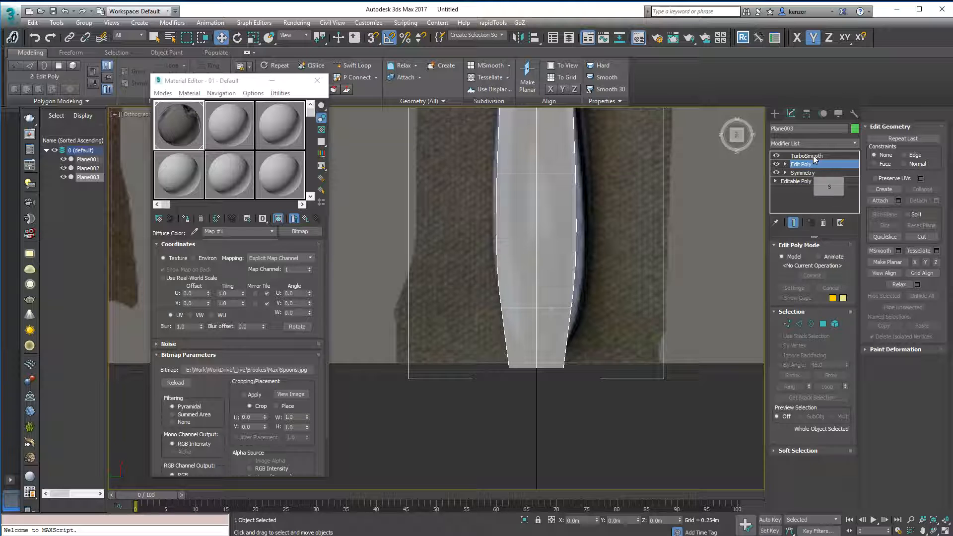
click(786, 164)
click(812, 172)
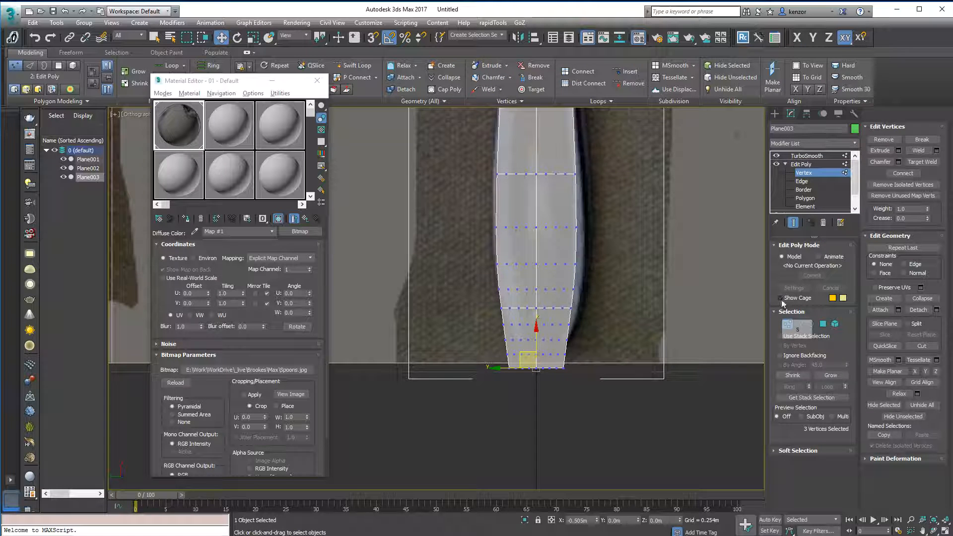
click(781, 298)
- Collapse the three selected vertices at the handle's end into one and view the spoon at an angle
scroll(622, 188, down, 2)
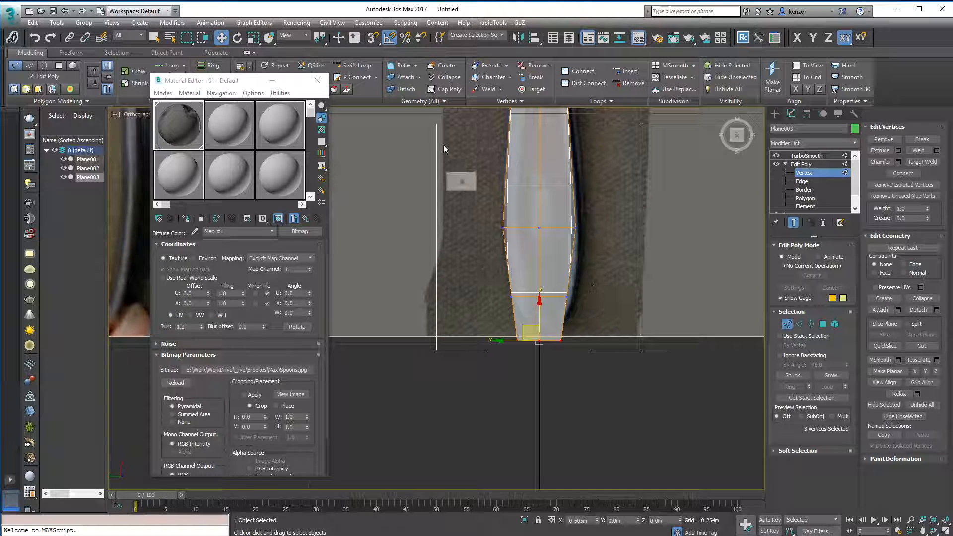
click(445, 78)
alt+middle_drag(632, 289, 652, 269)
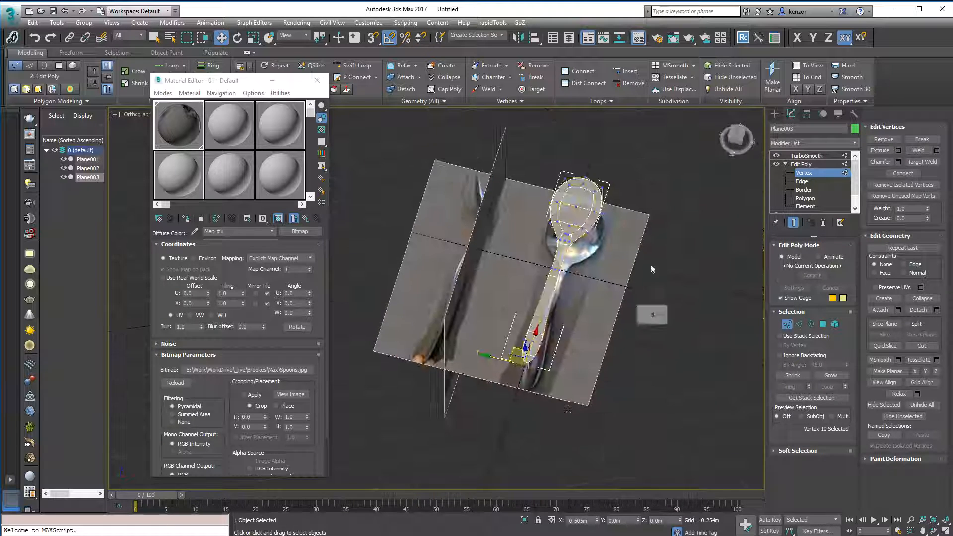
- Select the row of vertices across the bowl's widest part in front view and scale it sideways to match the reference outline
click(739, 137)
middle_drag(612, 208, 633, 235)
scroll(640, 216, up, 2)
key(ctrl+d)
scroll(640, 194, up, 3)
middle_drag(640, 194, 680, 201)
drag(484, 192, 646, 216)
middle_drag(626, 178, 623, 177)
key(r)
drag(505, 205, 498, 205)
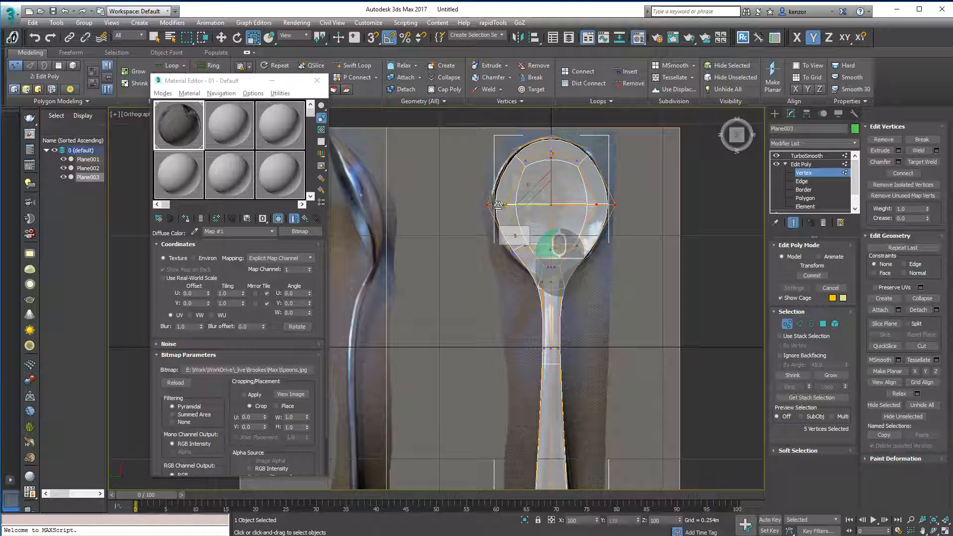
- Adjust the vertices at the bowl's upper end, moving the tip vertices vertically to fit the reference spoon
drag(505, 133, 607, 167)
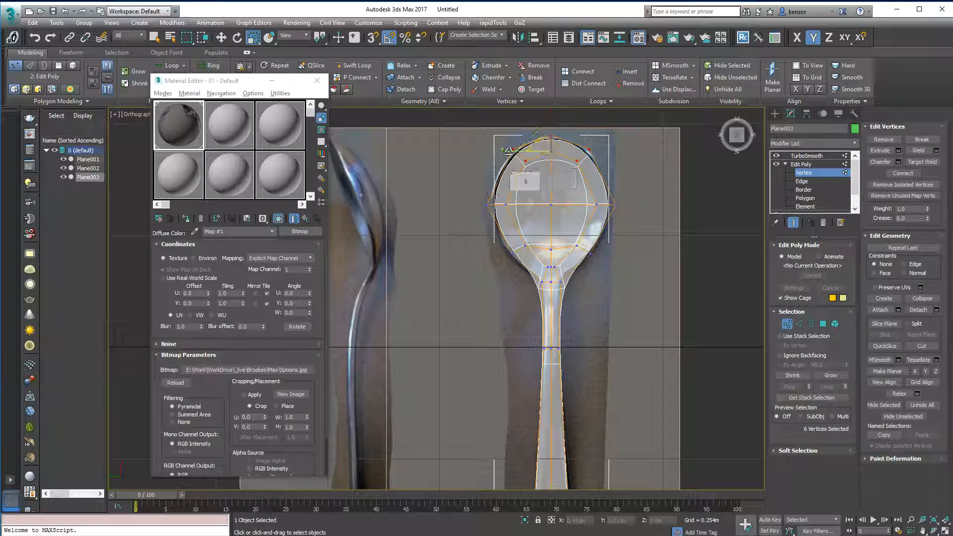
middle_drag(553, 114, 543, 169)
key(e)
key(w)
drag(542, 170, 542, 196)
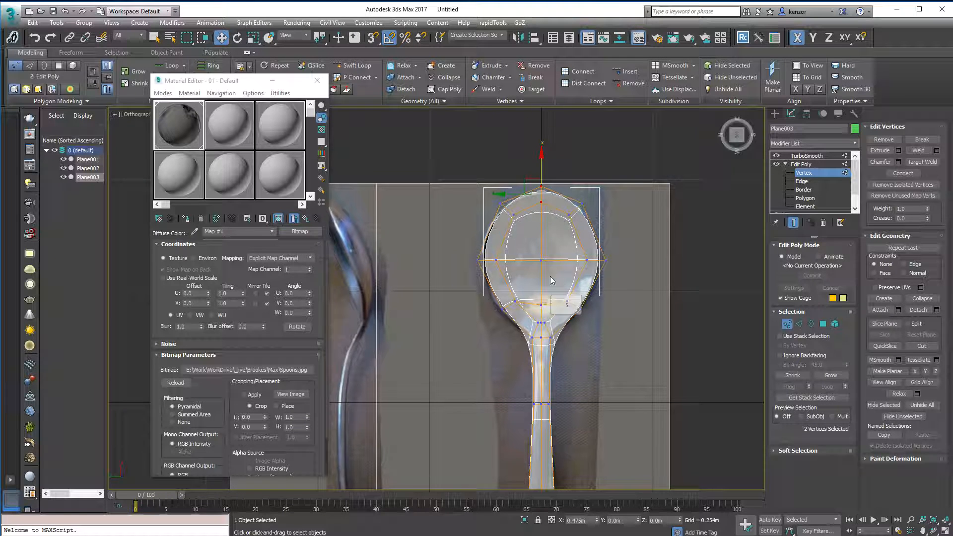
- Select the lower bowl vertices on both sides and shift them slightly along the handle direction to follow the reference outline
middle_drag(550, 262, 530, 238)
ctrl+drag(542, 267, 575, 293)
drag(523, 254, 523, 256)
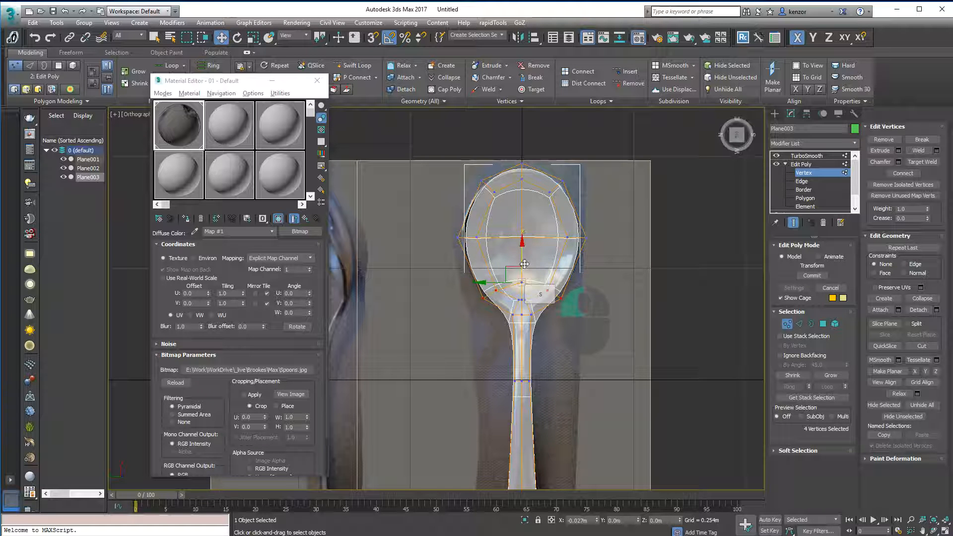
drag(525, 263, 525, 264)
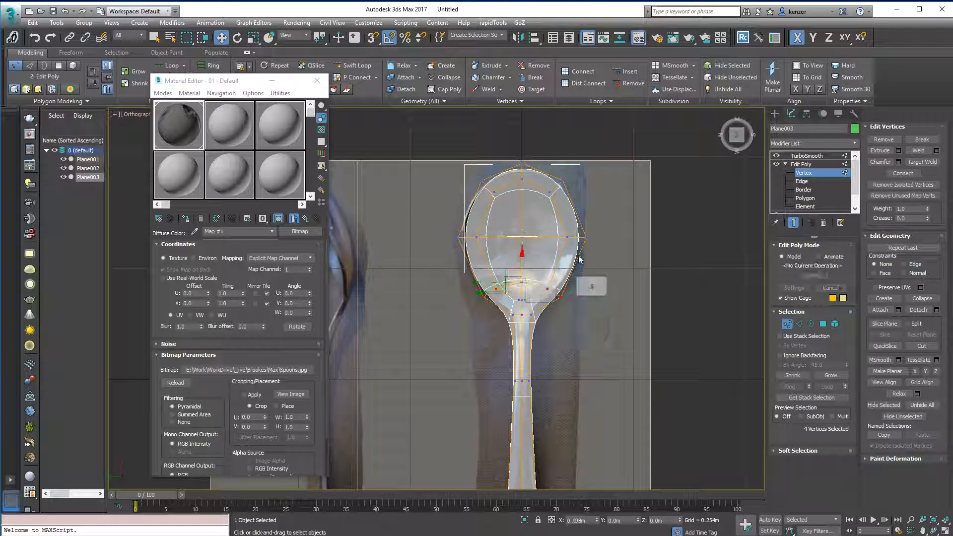
- Turn off the end-result display to show the unsmoothed mesh, deselect all vertices and view the bowl at an angle
alt+middle_drag(618, 248, 667, 232)
click(792, 223)
click(630, 195)
alt+middle_drag(630, 194, 648, 254)
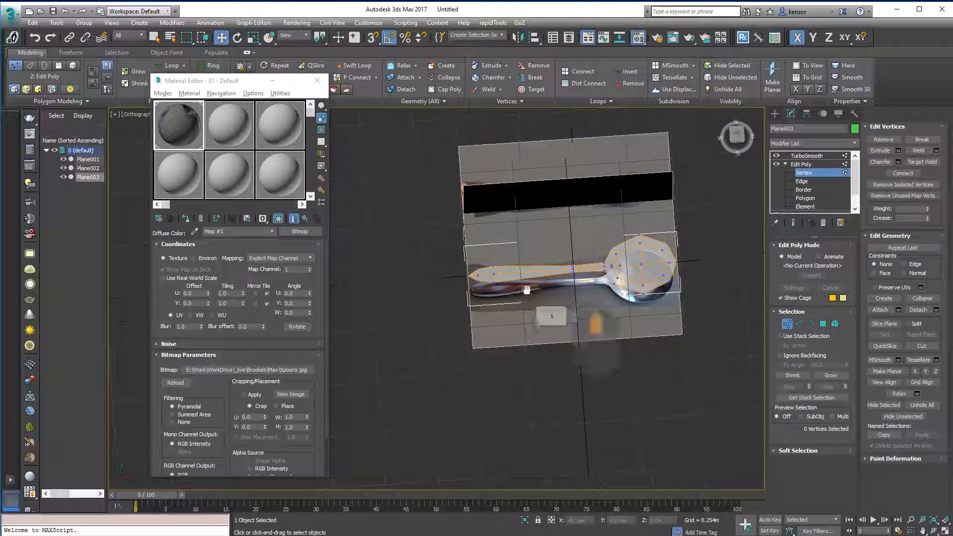
scroll(631, 256, up, 5)
alt+middle_drag(557, 276, 618, 229)
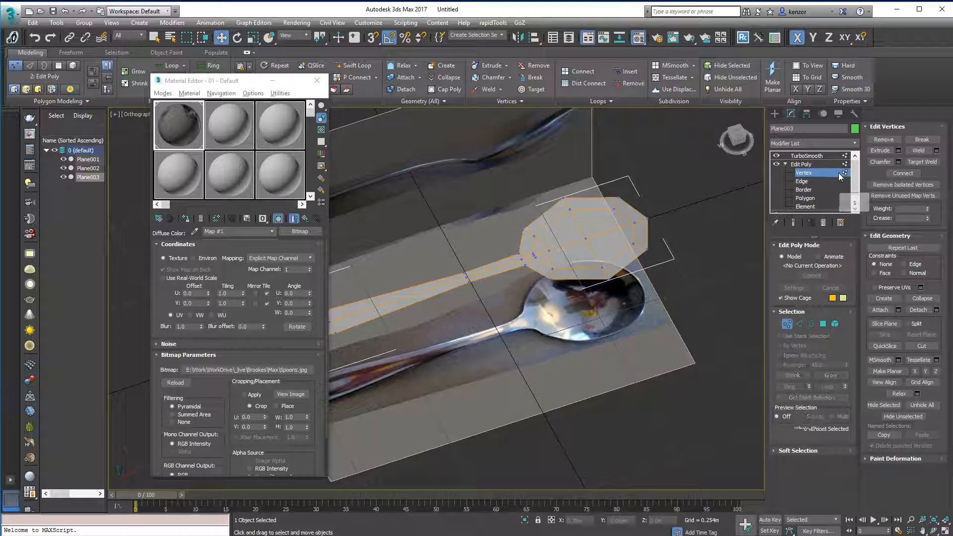